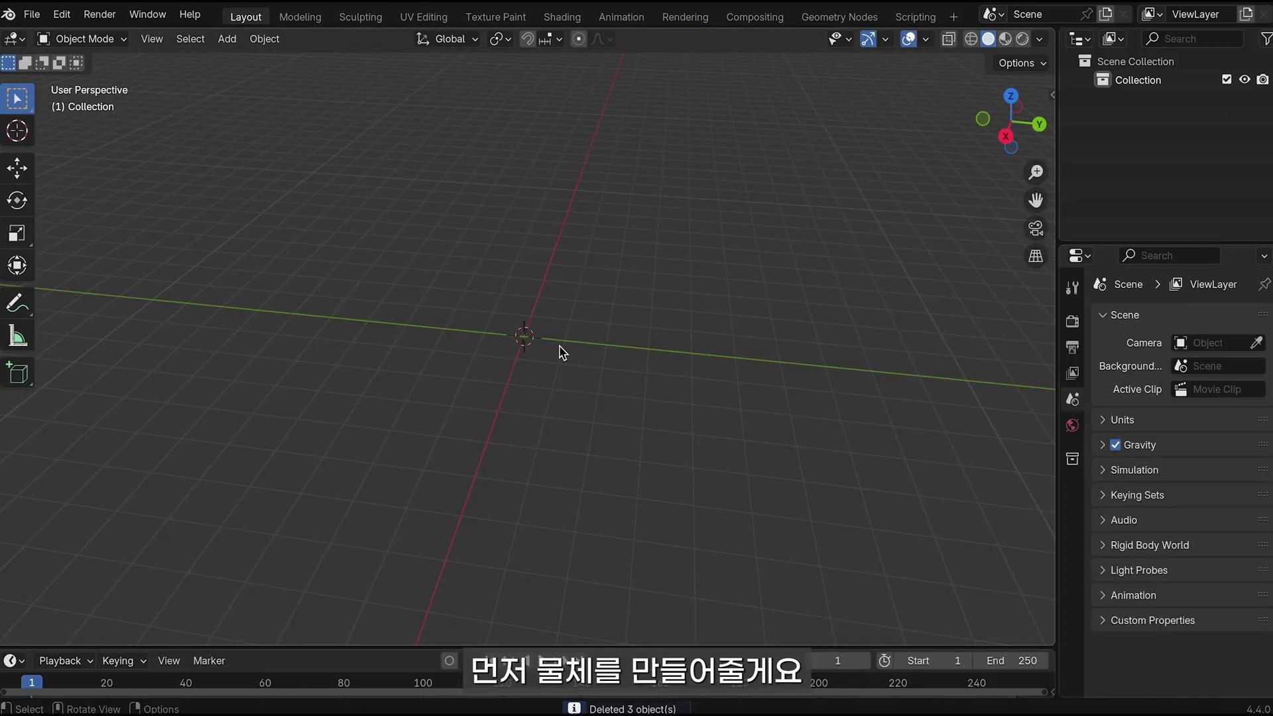
- Add a mesh plane to the empty scene and attach a Geometry Nodes modifier to it
key(shift+a)
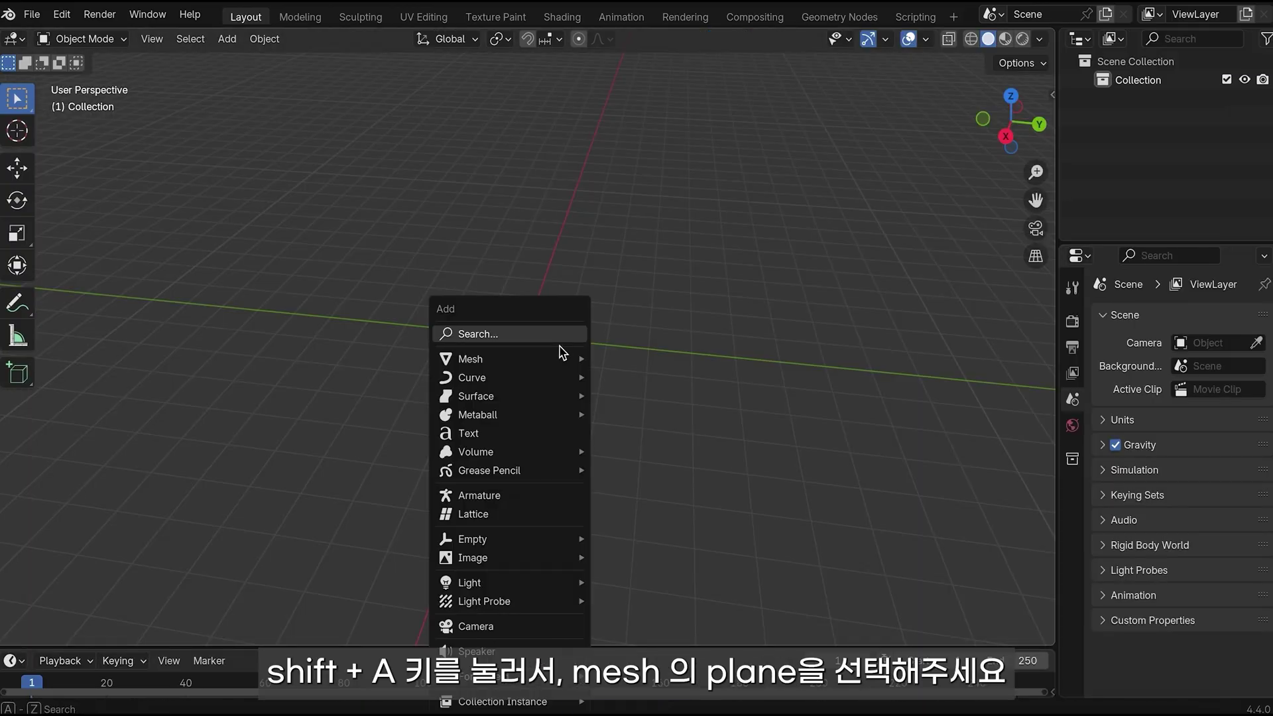
mouse_move(508, 360)
click(634, 363)
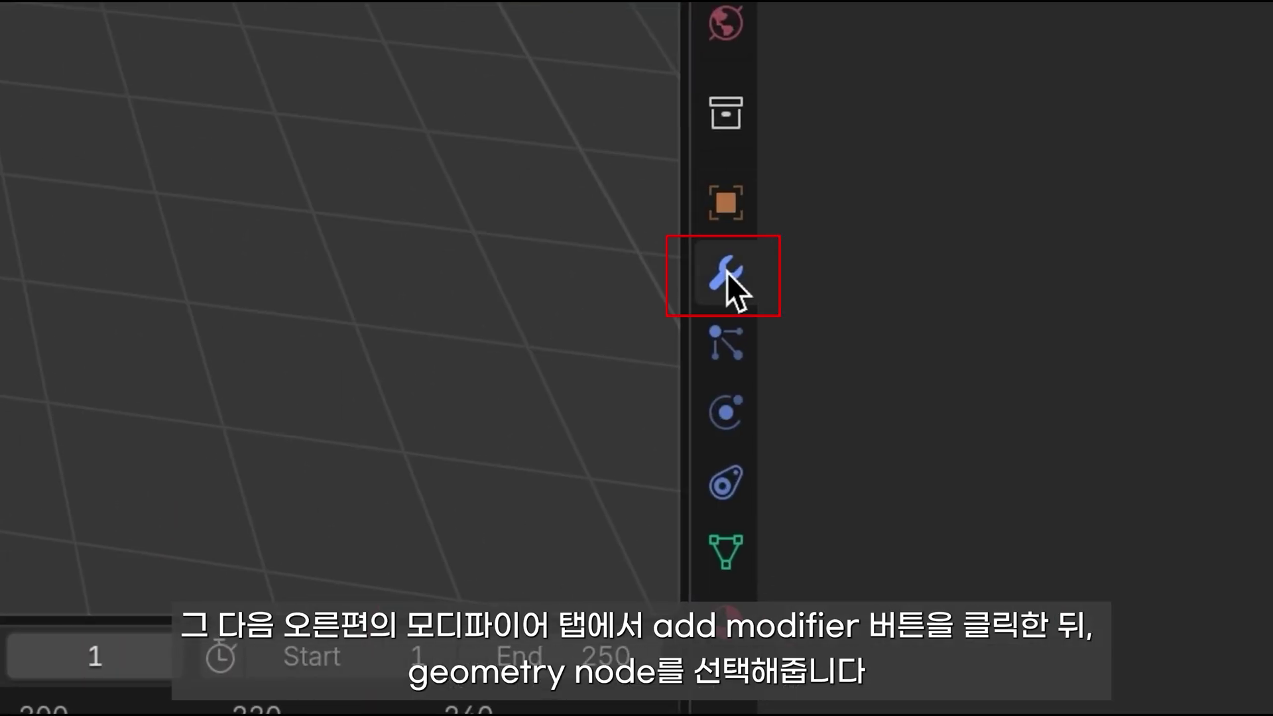
click(727, 273)
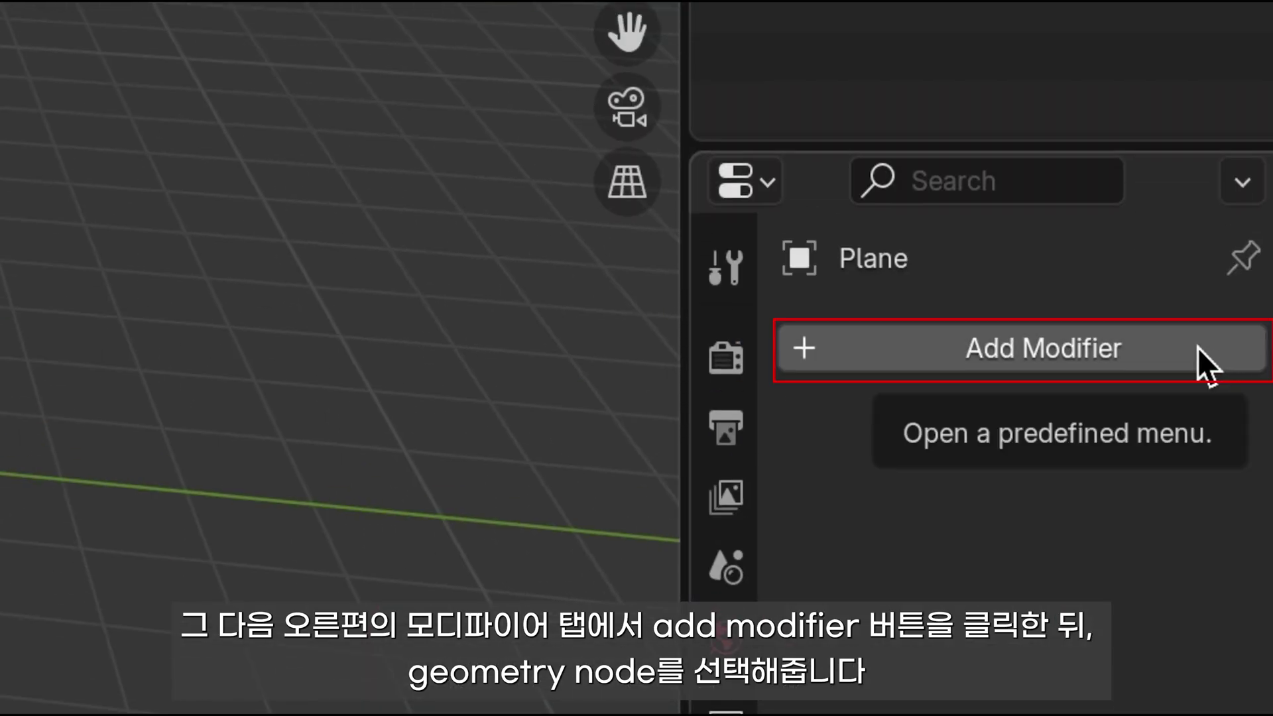
click(1197, 347)
click(1232, 421)
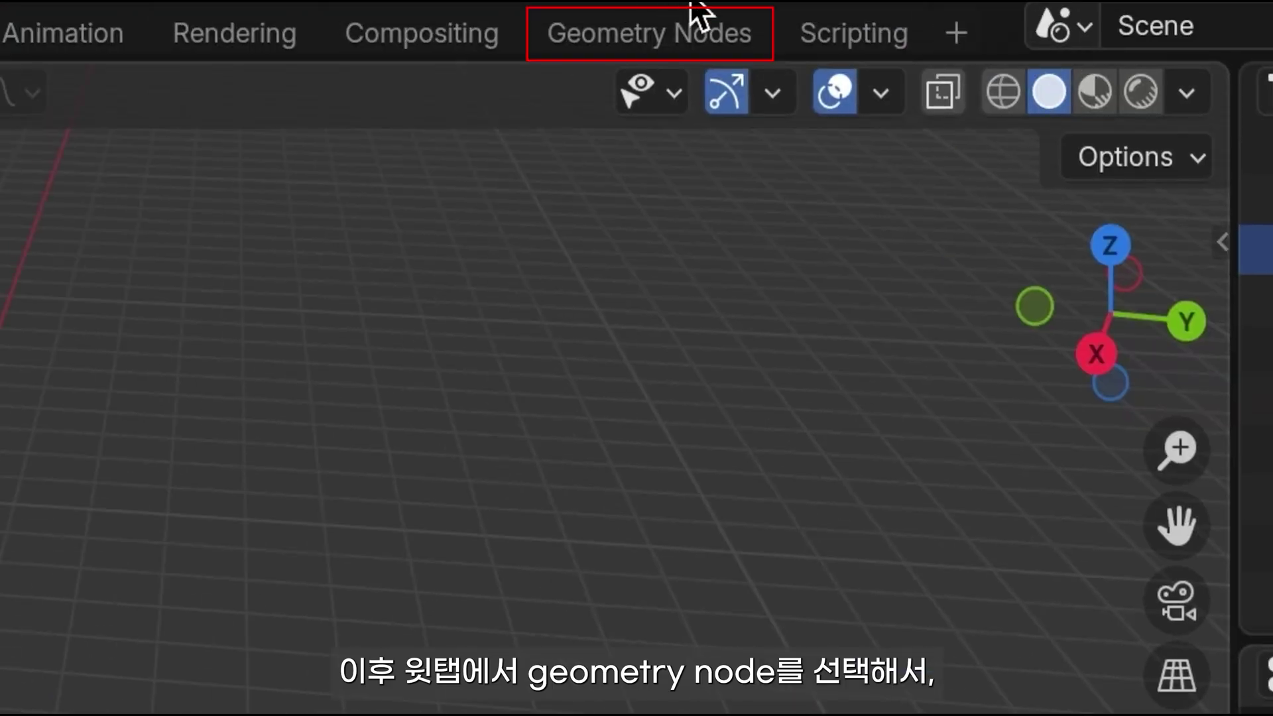
- In the Geometry Nodes workspace, create a new node group for the plane and frame the tree
click(718, 34)
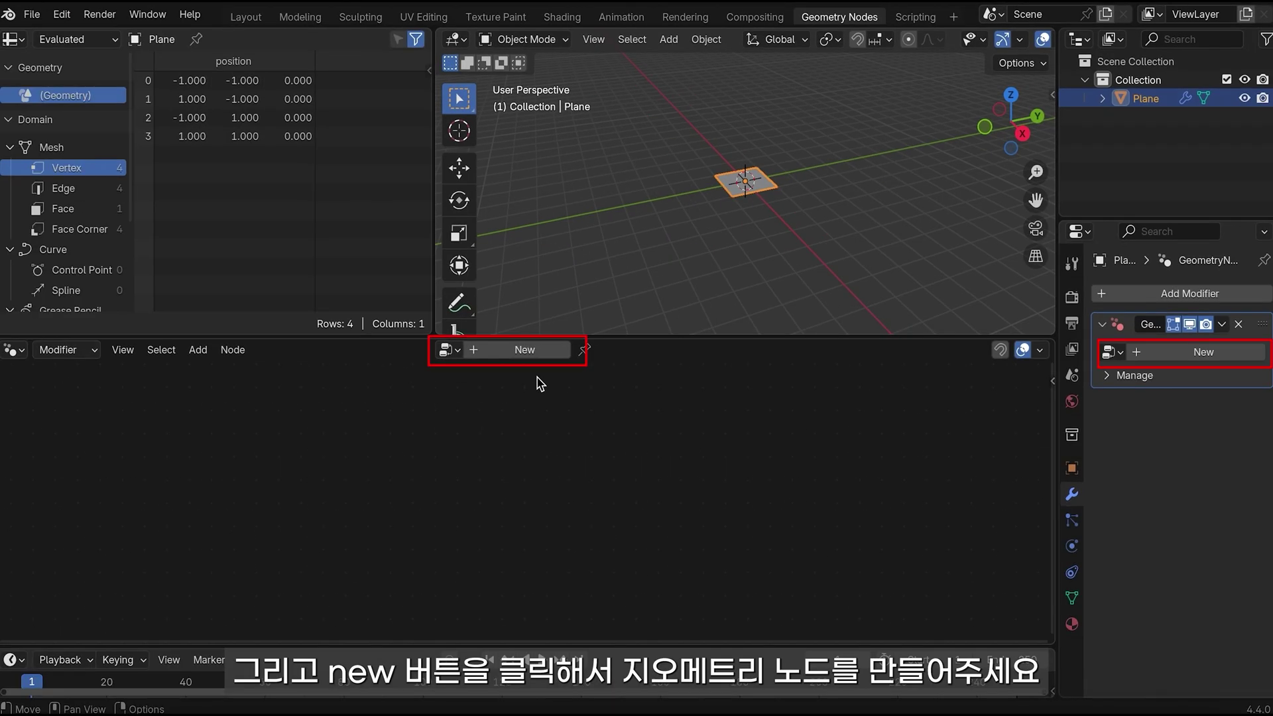
click(553, 350)
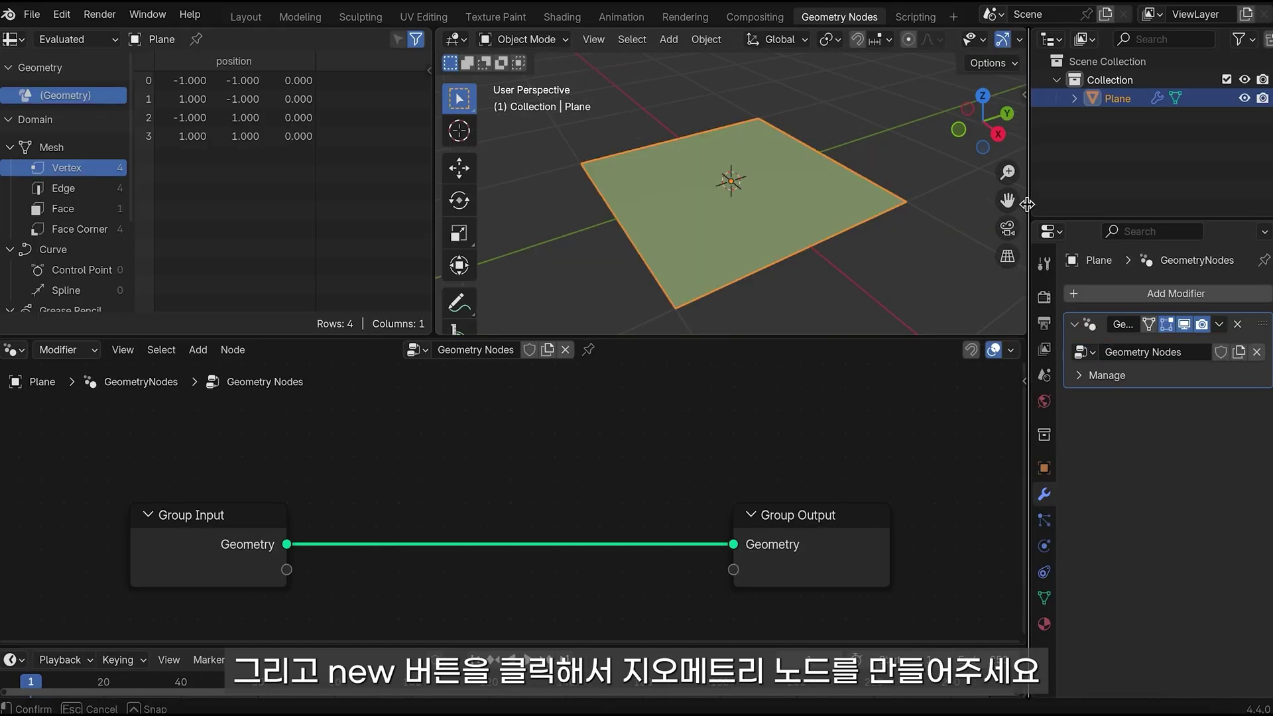
middle_drag(510, 508, 549, 429)
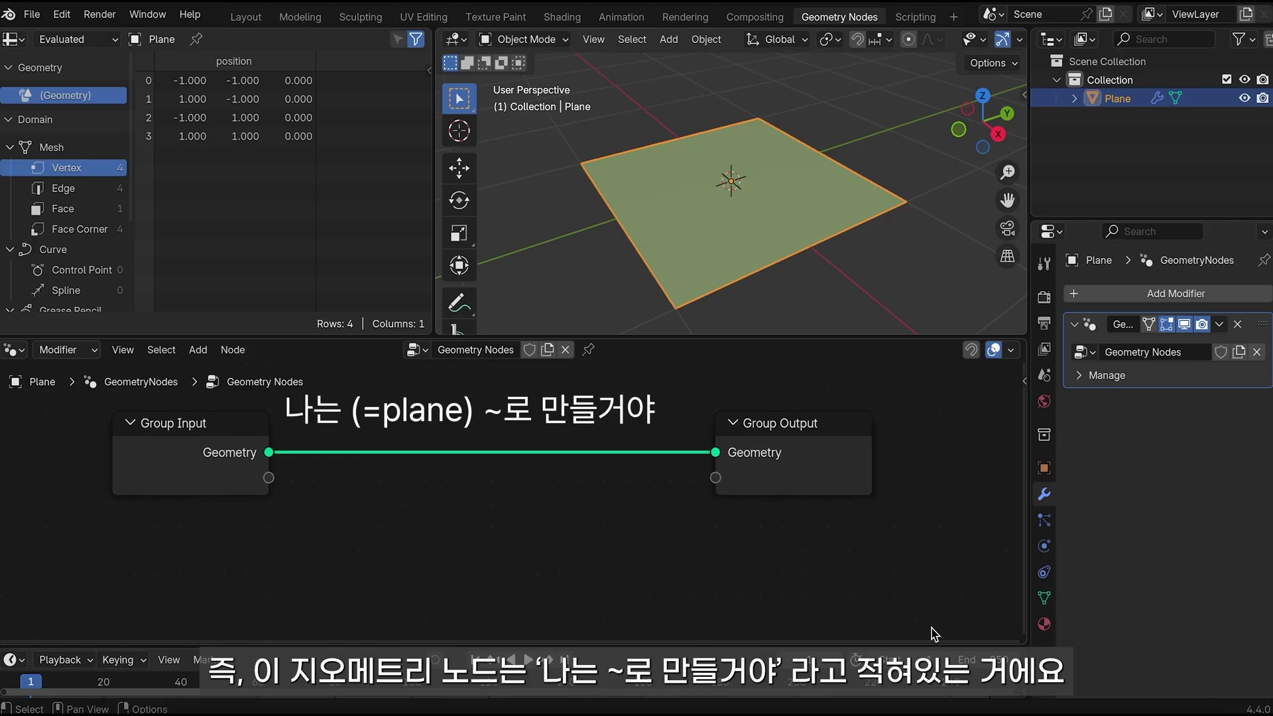
key(Home)
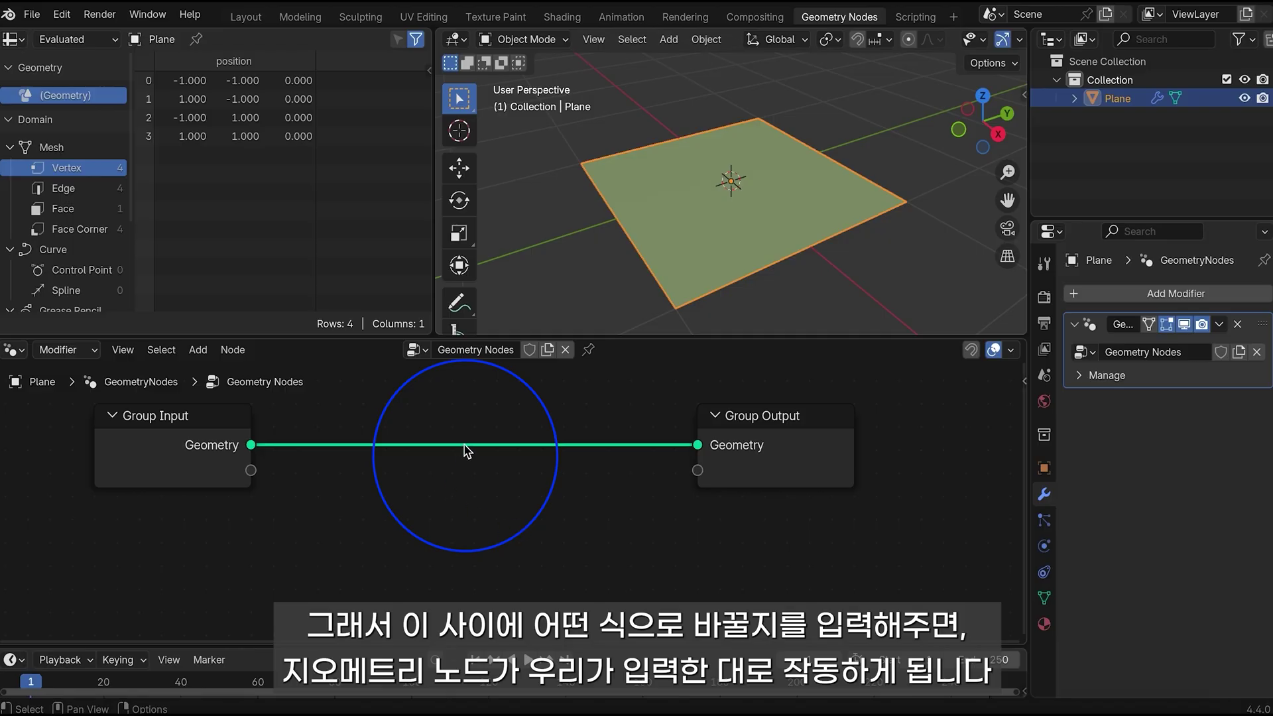
drag(480, 495, 418, 406)
drag(491, 508, 441, 418)
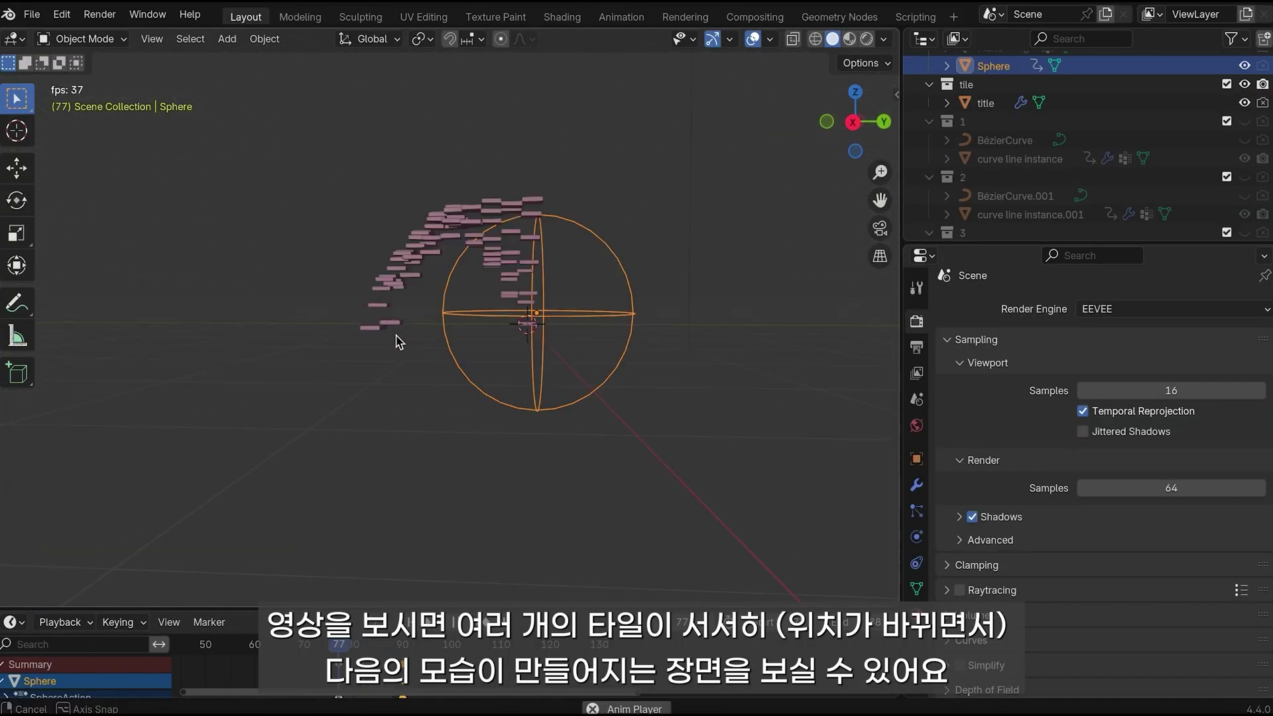
middle_drag(394, 307, 405, 373)
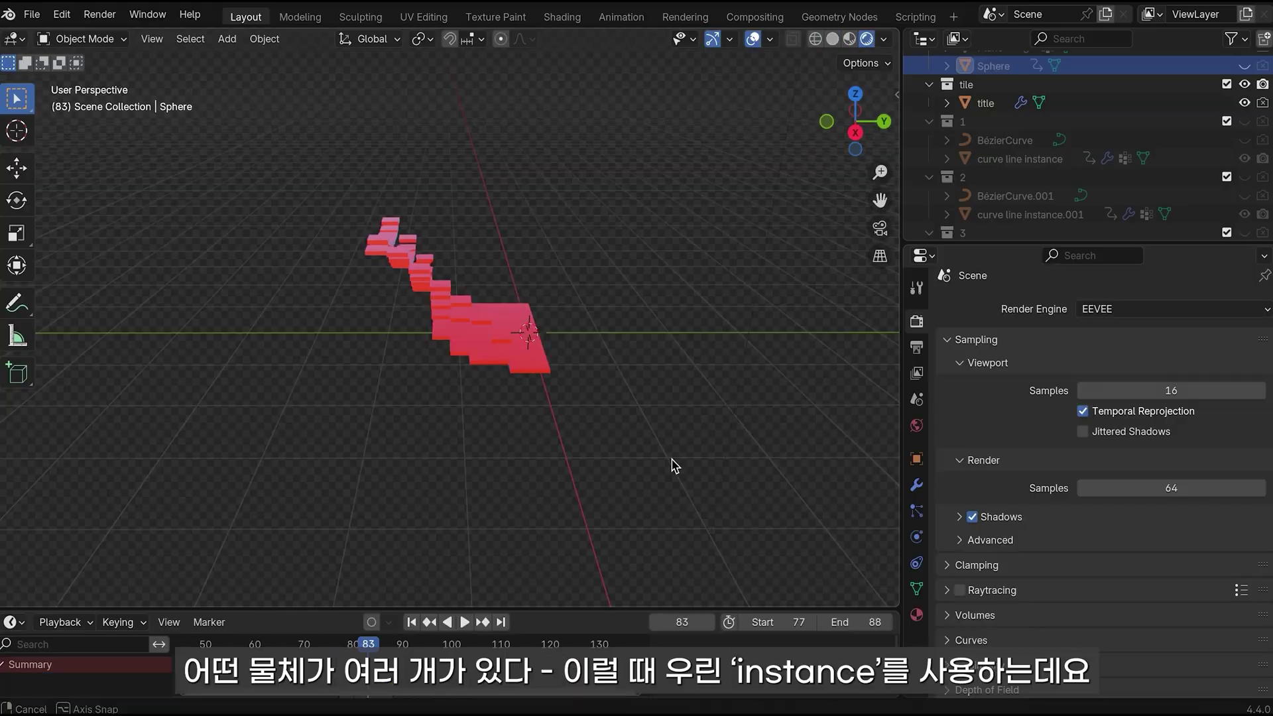
mouse_move(671, 463)
middle_down()
mouse_move(548, 463)
mouse_move(725, 362)
mouse_move(616, 419)
mouse_move(527, 430)
middle_up()
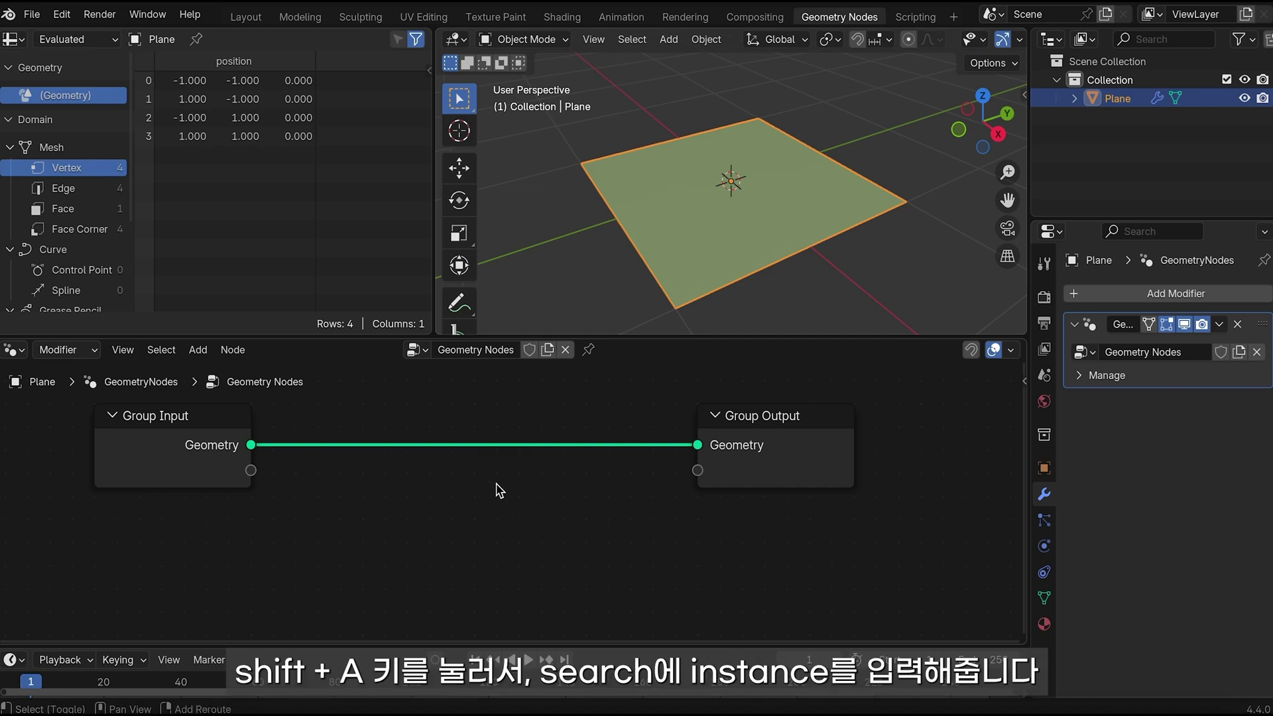
- Drop an Instance on Points node onto the Group Input–Group Output link
key(shift+a)
click(454, 341)
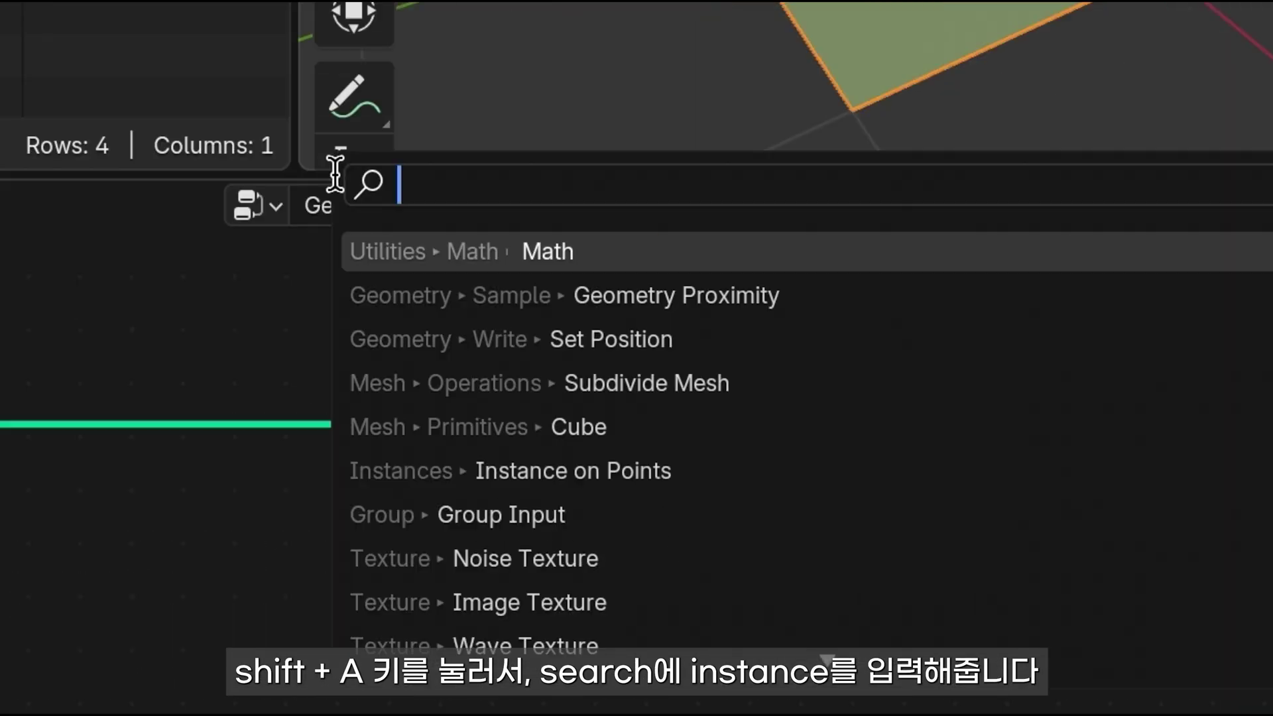
text(instance)
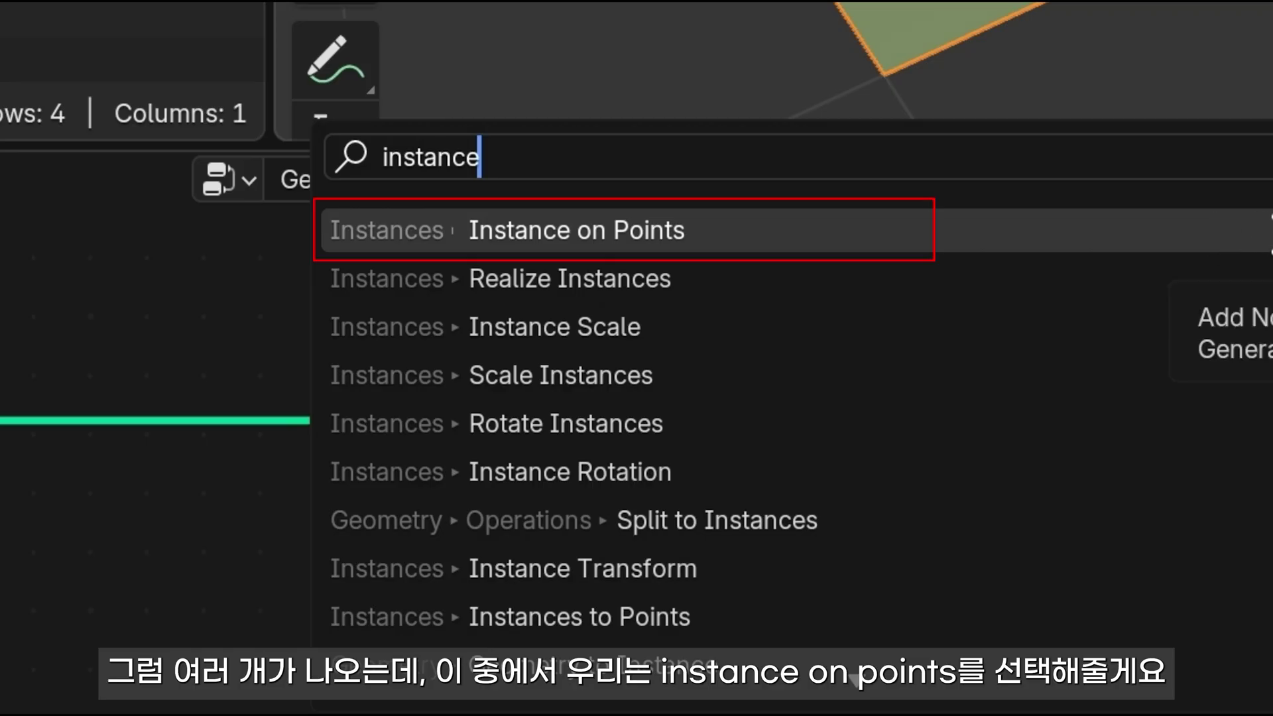
click(902, 232)
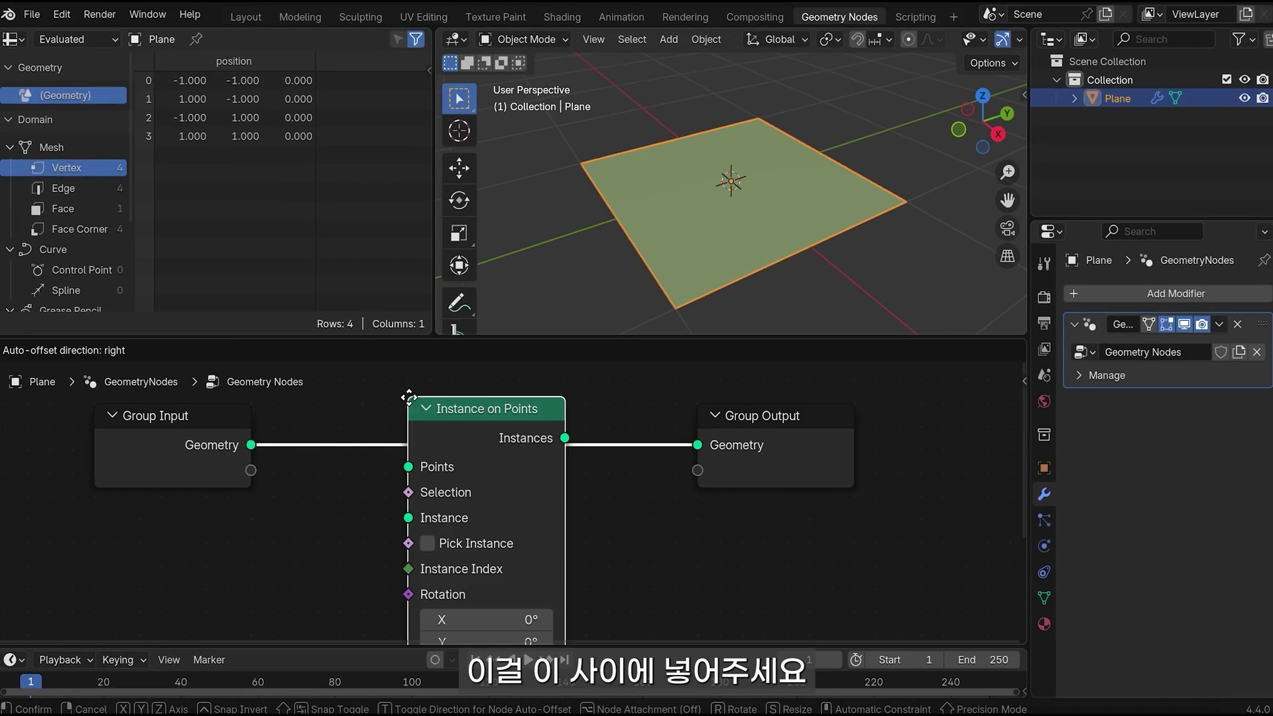
scroll(666, 517, down, 2)
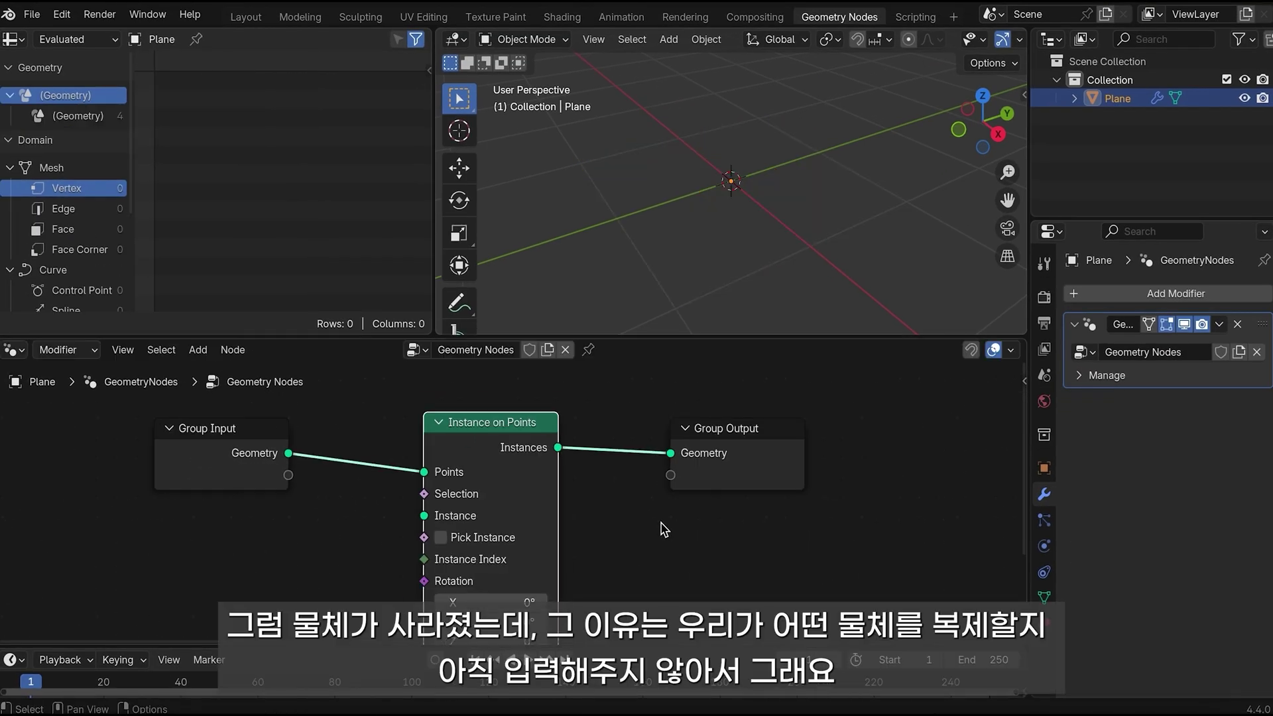
scroll(659, 529, down, 1)
scroll(696, 520, down, 1)
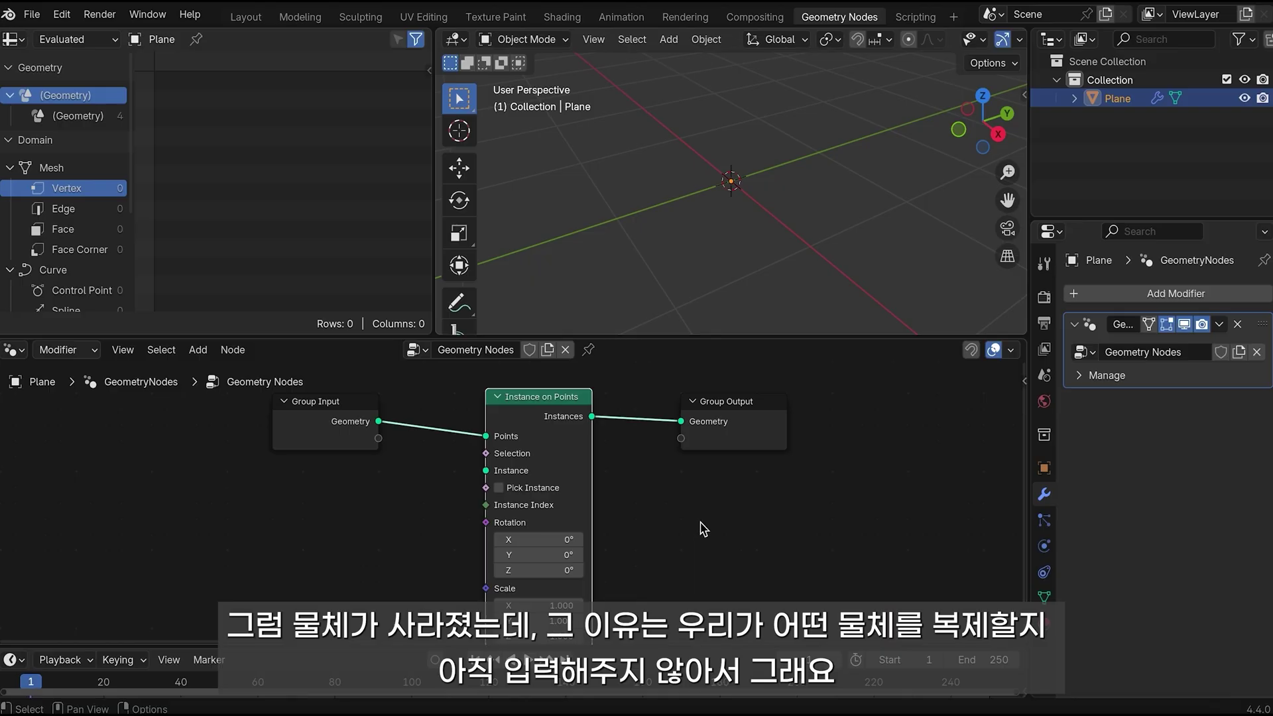
scroll(706, 539, down, 1)
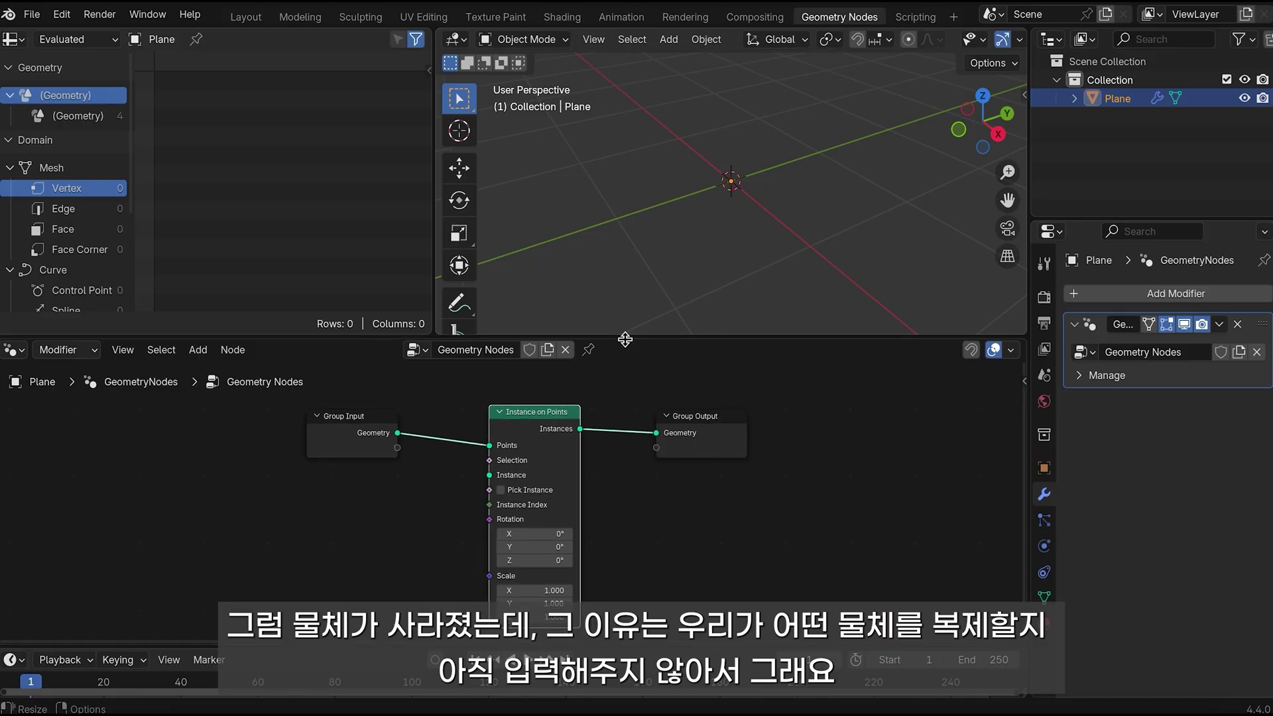
drag(623, 335, 623, 297)
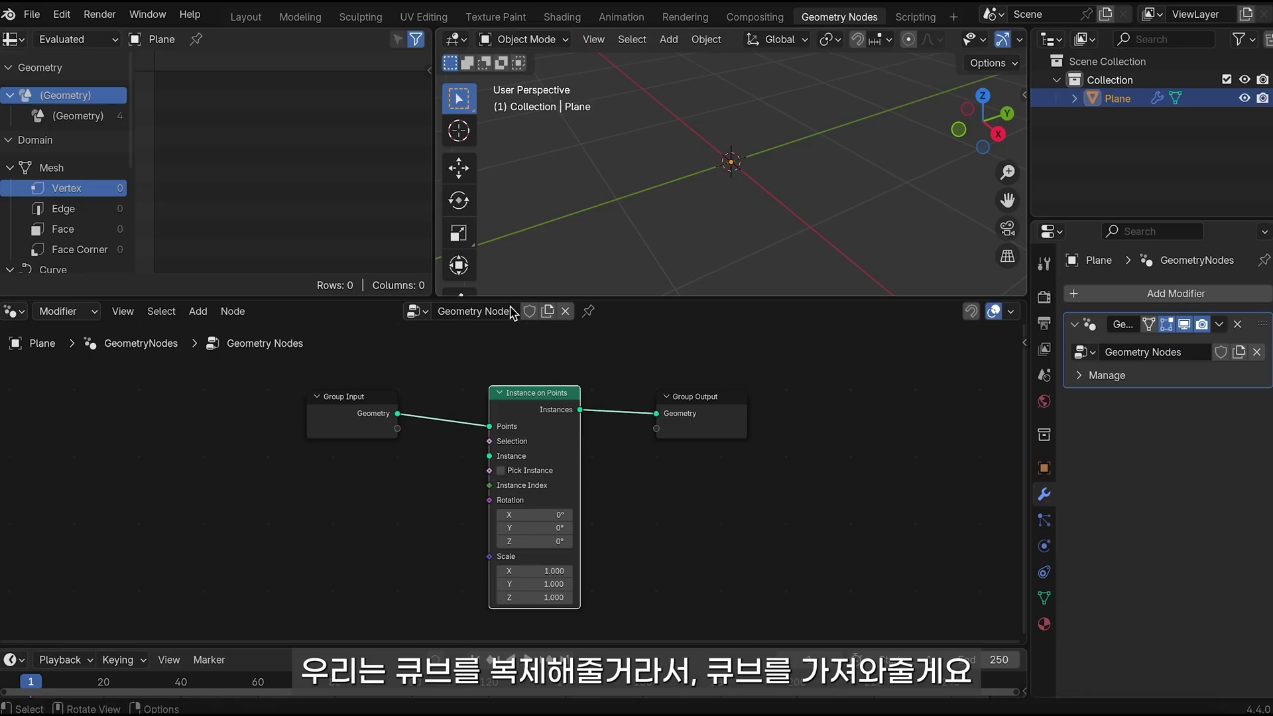
- Link a Cube node's Mesh into Instance on Points, placing cubes on the plane's four corners
key(shift+a)
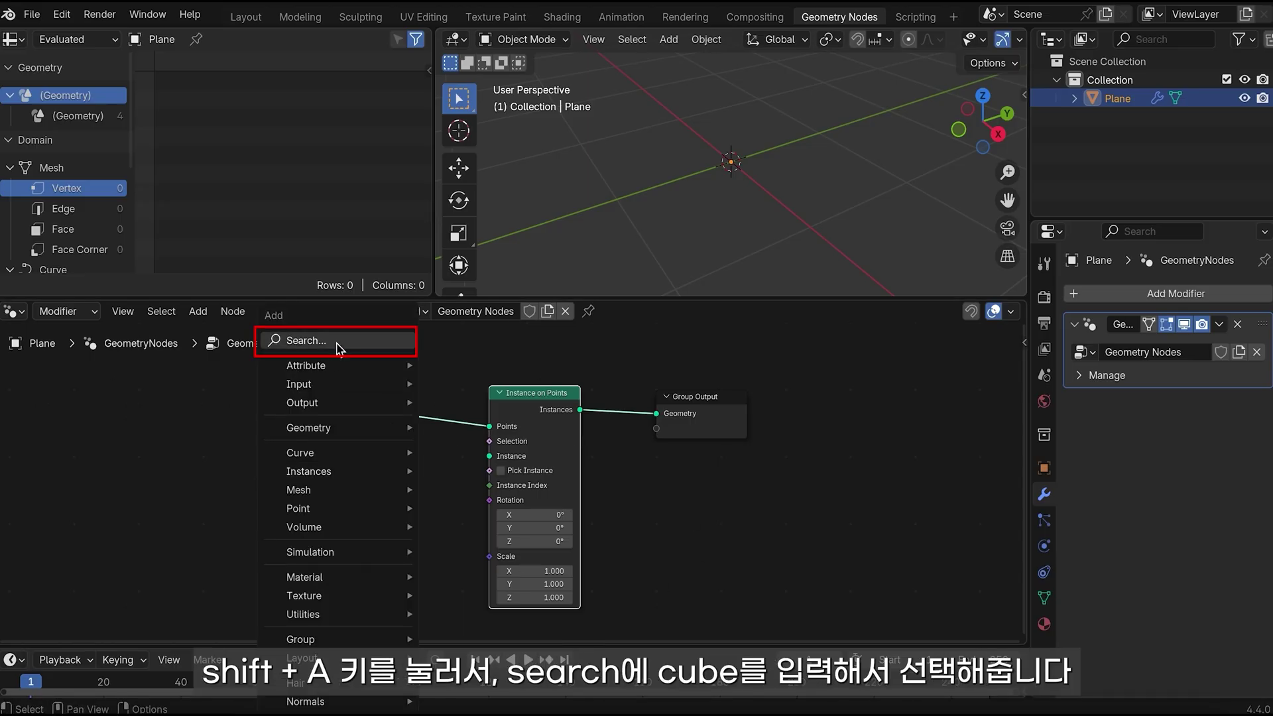
click(337, 348)
text(cube)
key(Return)
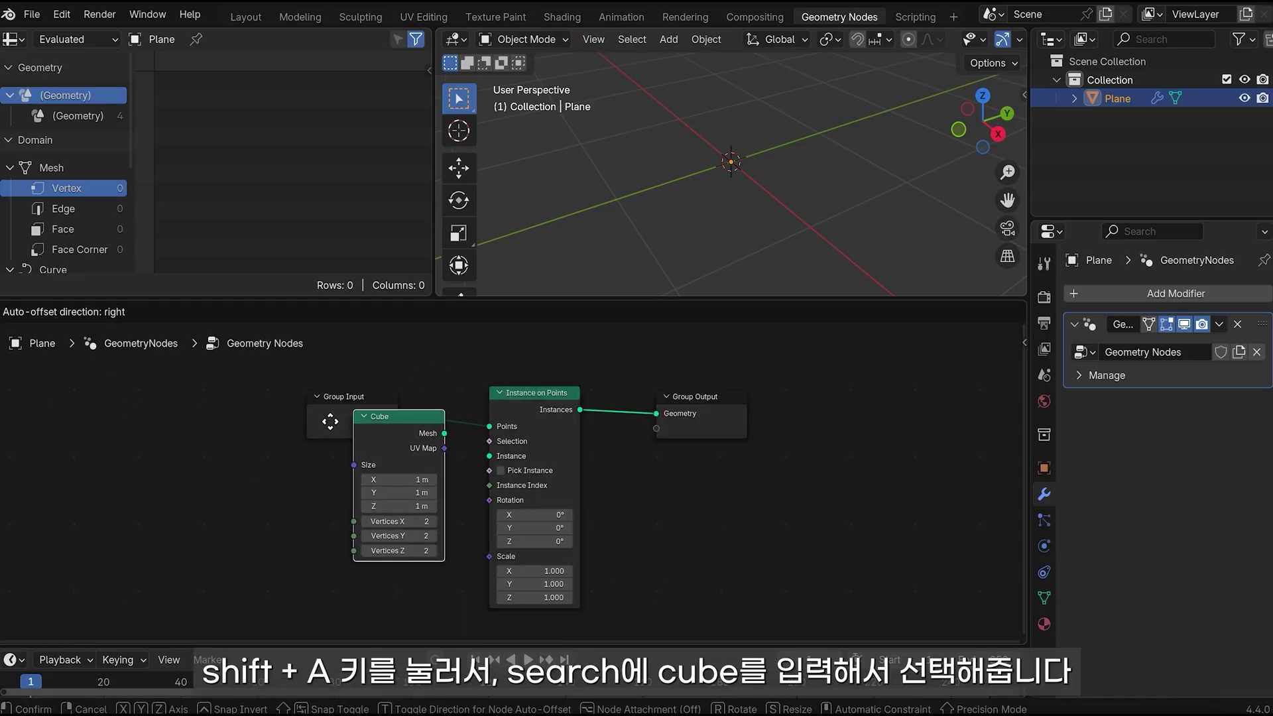
click(263, 466)
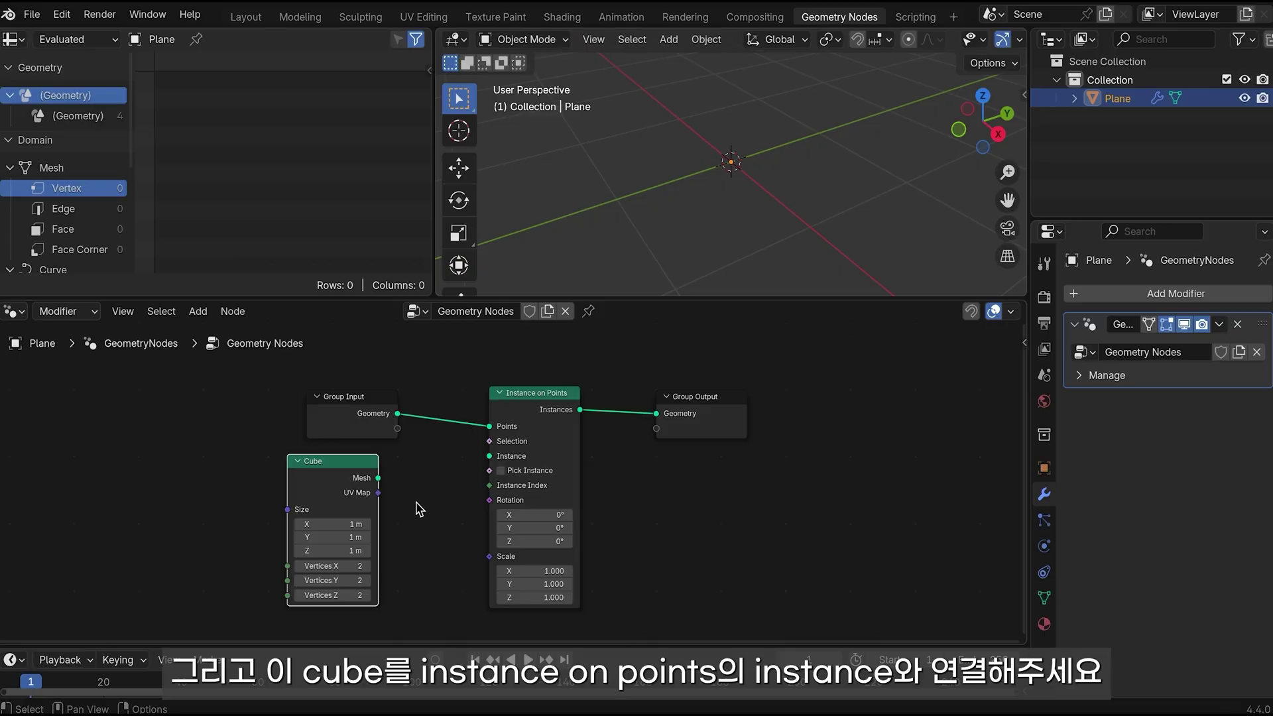
drag(378, 478, 488, 462)
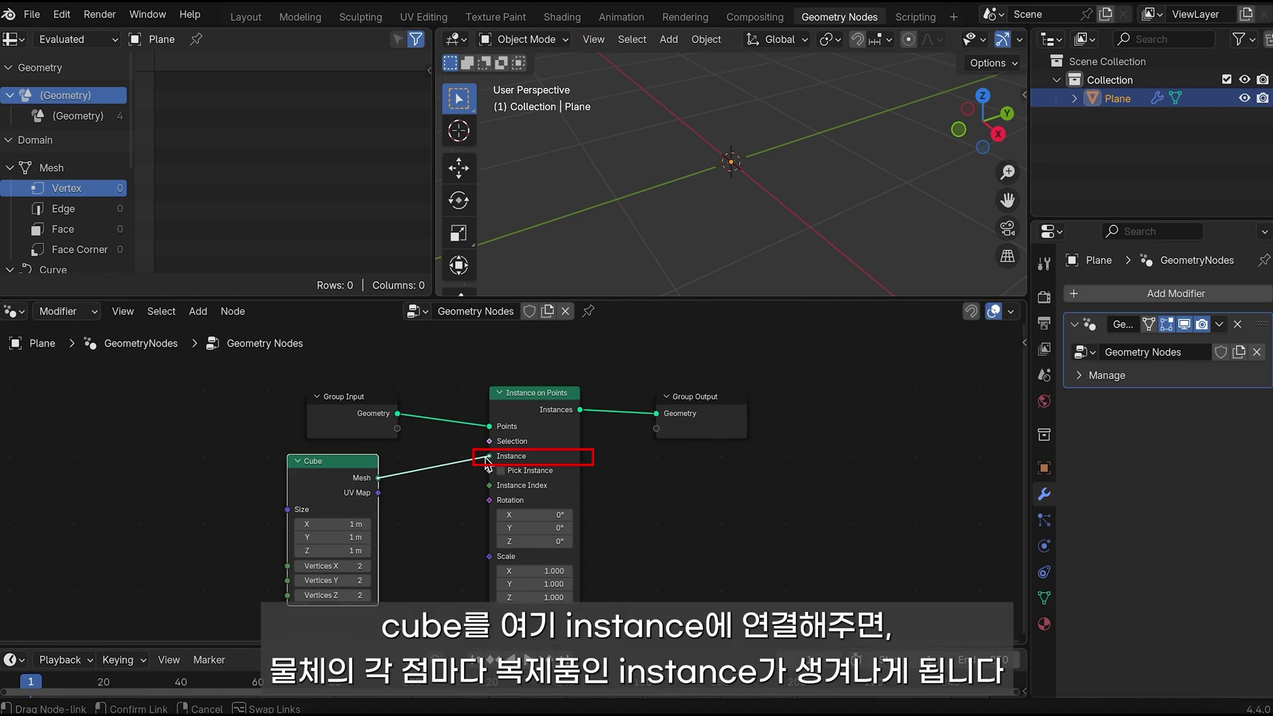
drag(487, 462, 488, 457)
middle_drag(782, 220, 709, 229)
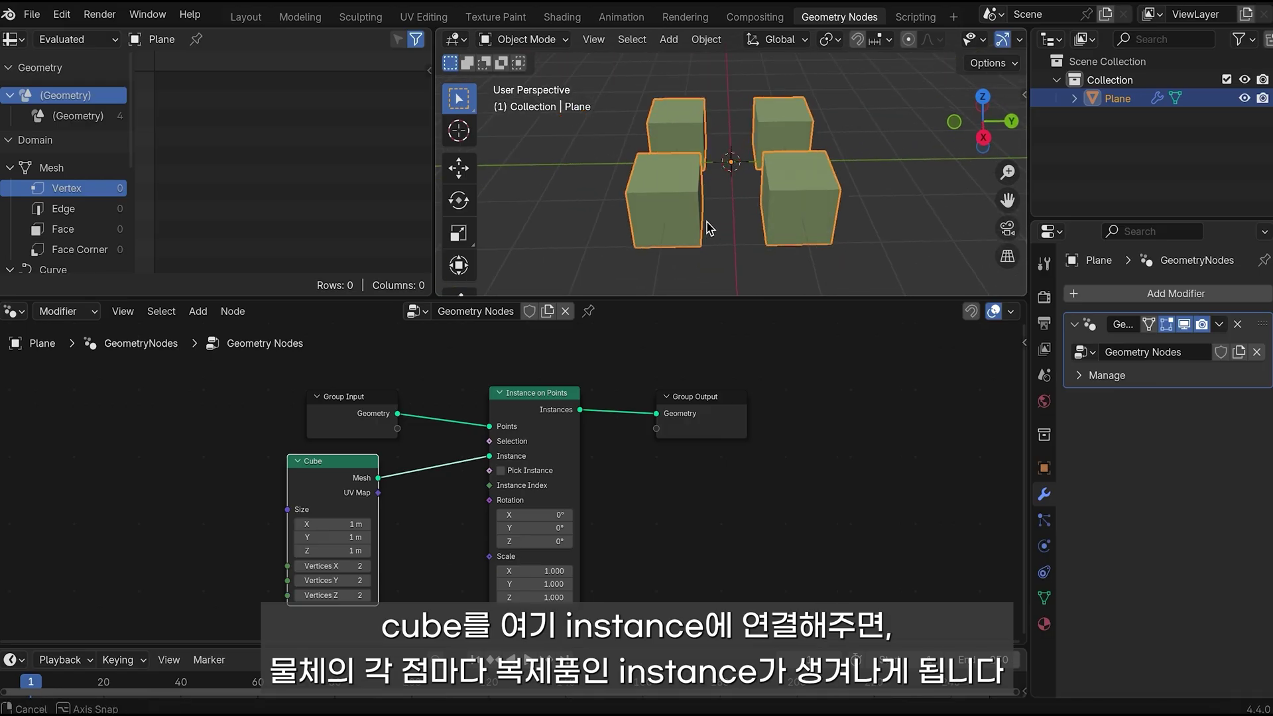
middle_drag(710, 229, 592, 491)
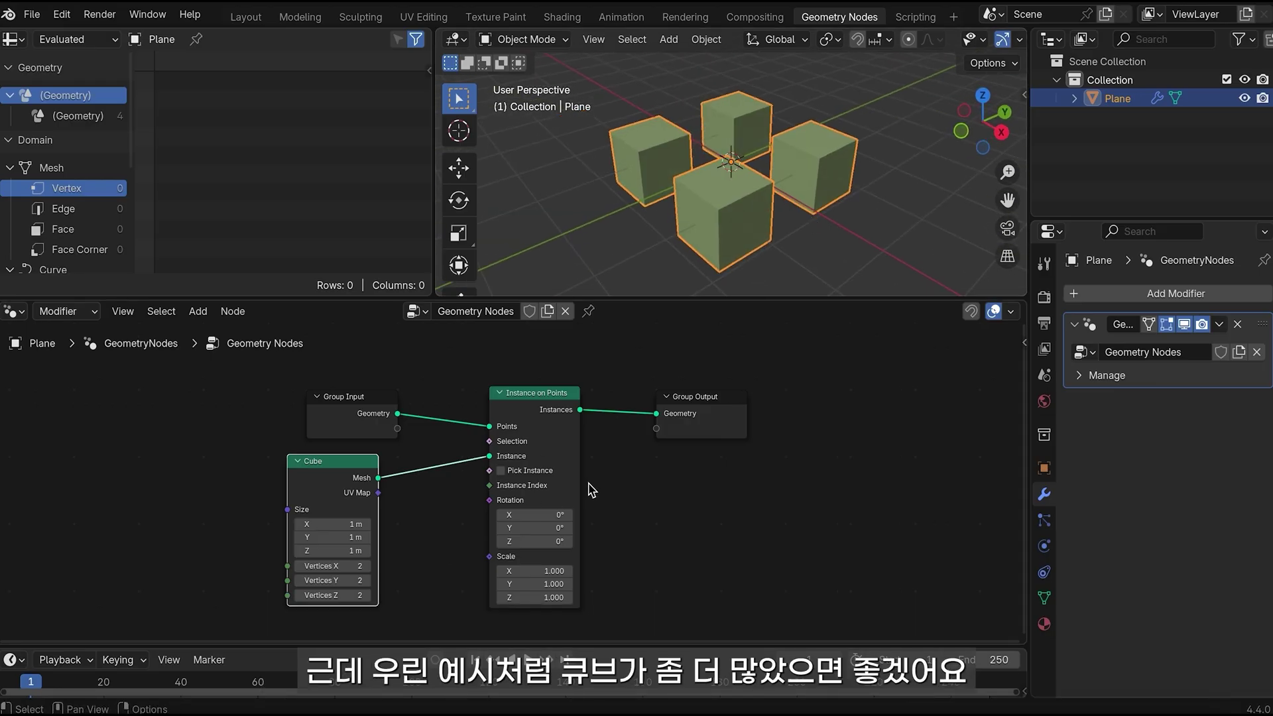
scroll(592, 491, up, 1)
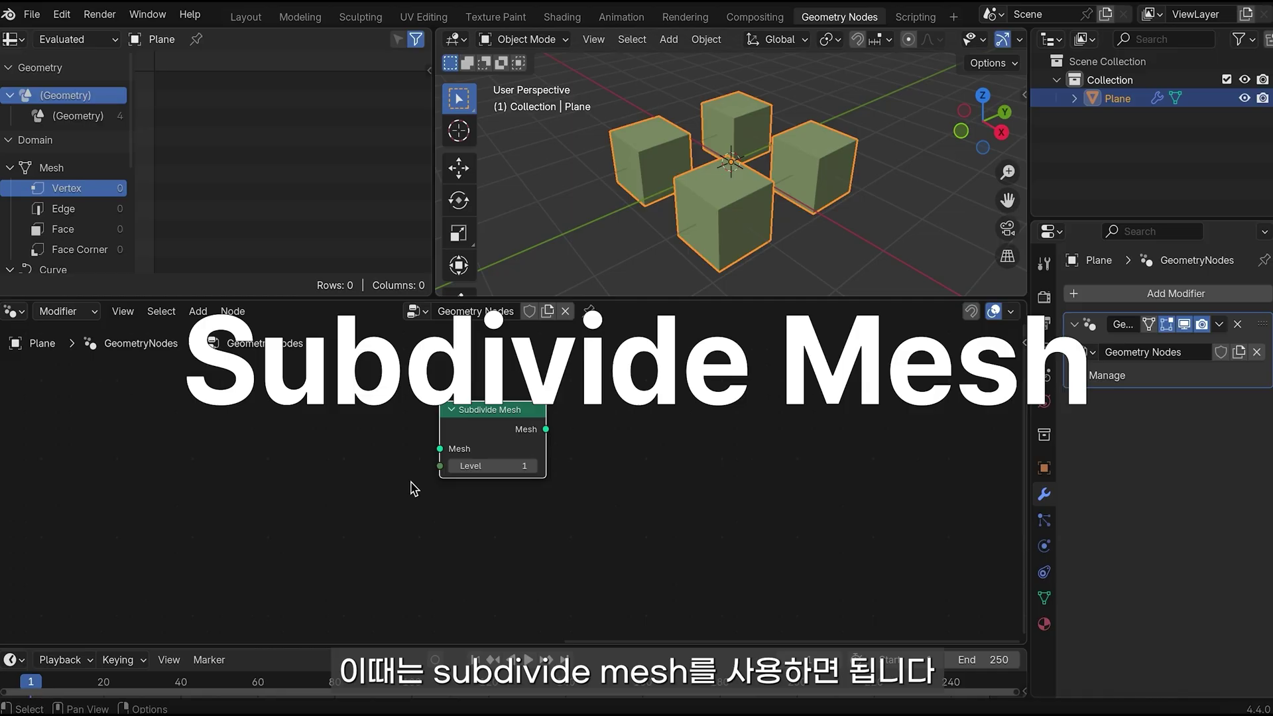
- Insert a Subdivide Mesh node before Instance on Points and raise its Level to 3
key(shift+a)
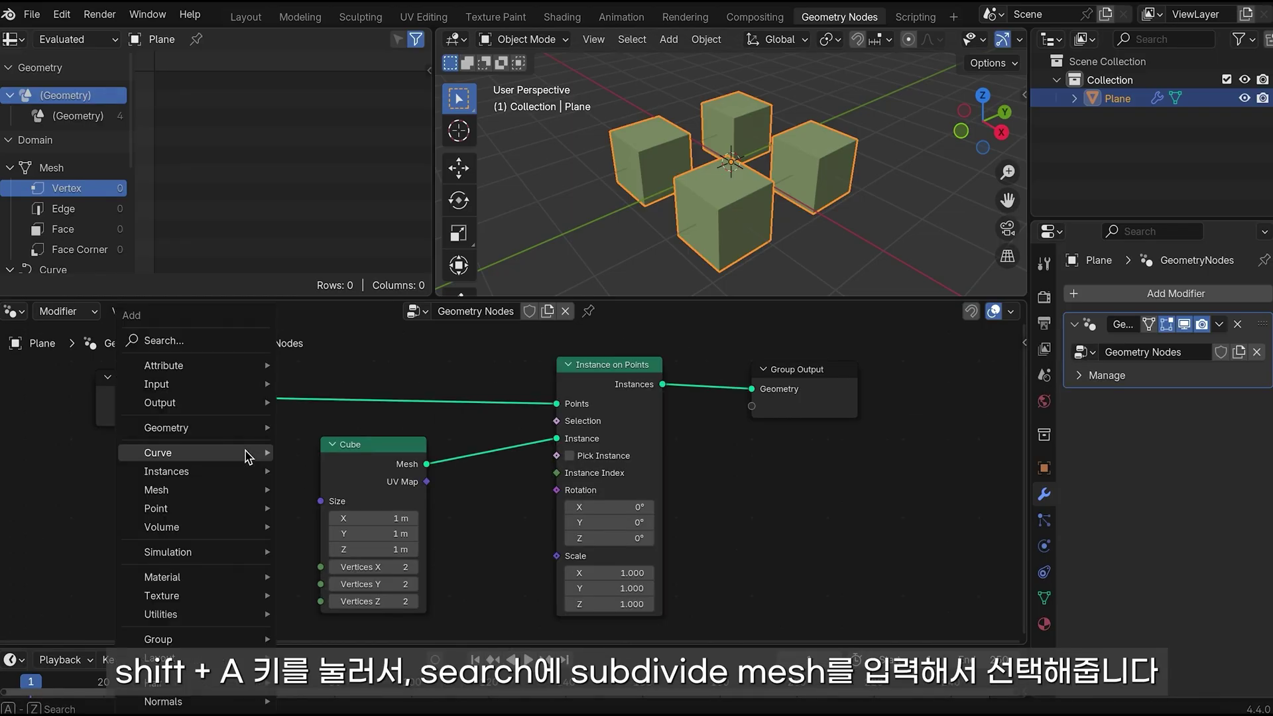
text(subdi)
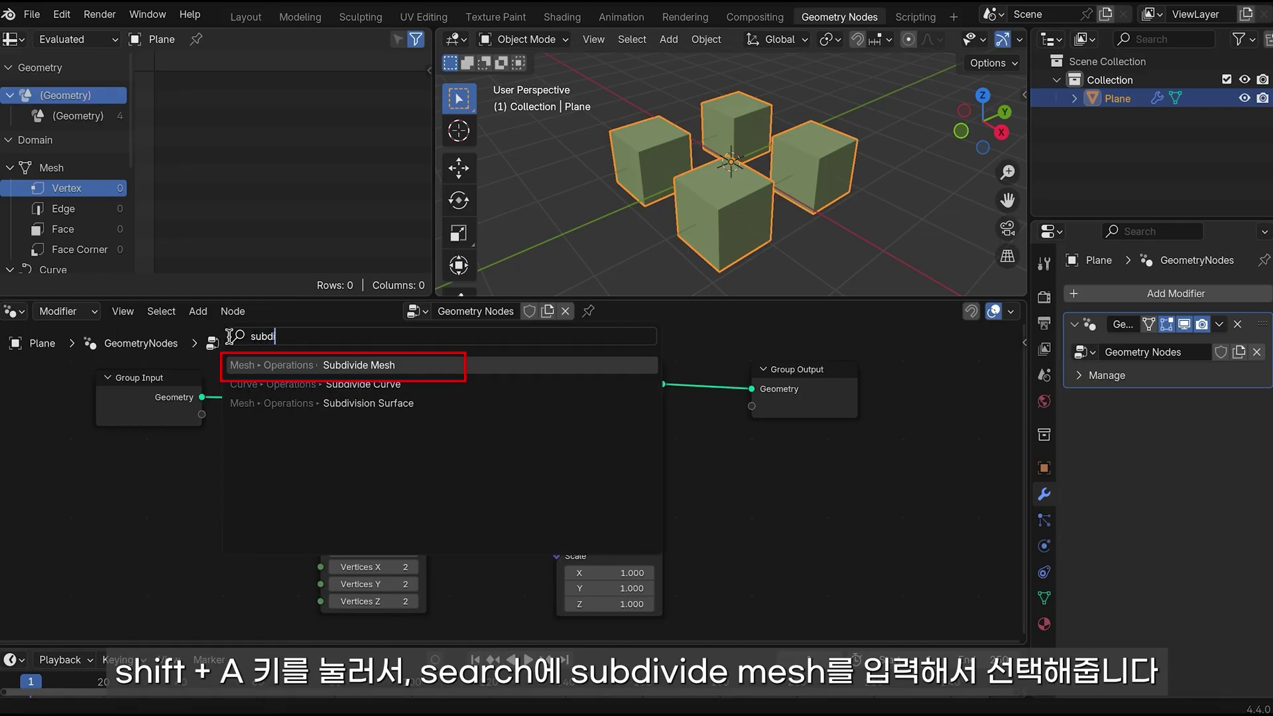
click(401, 365)
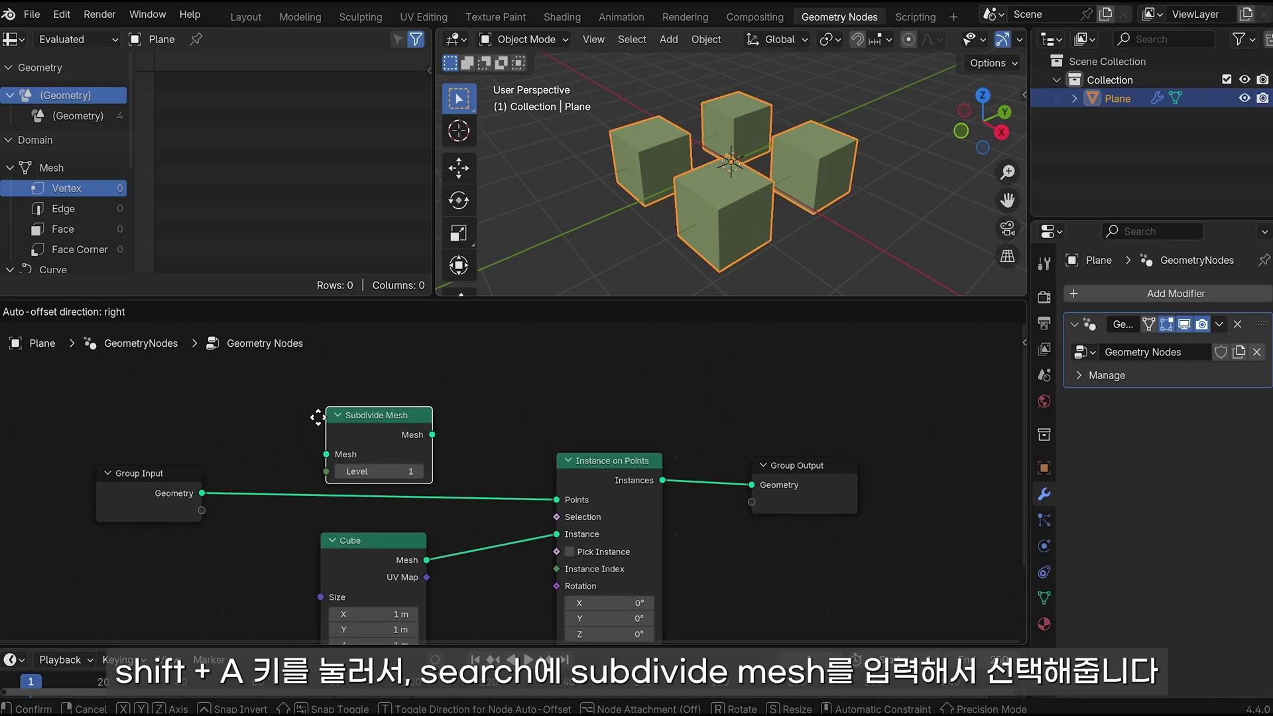
click(308, 444)
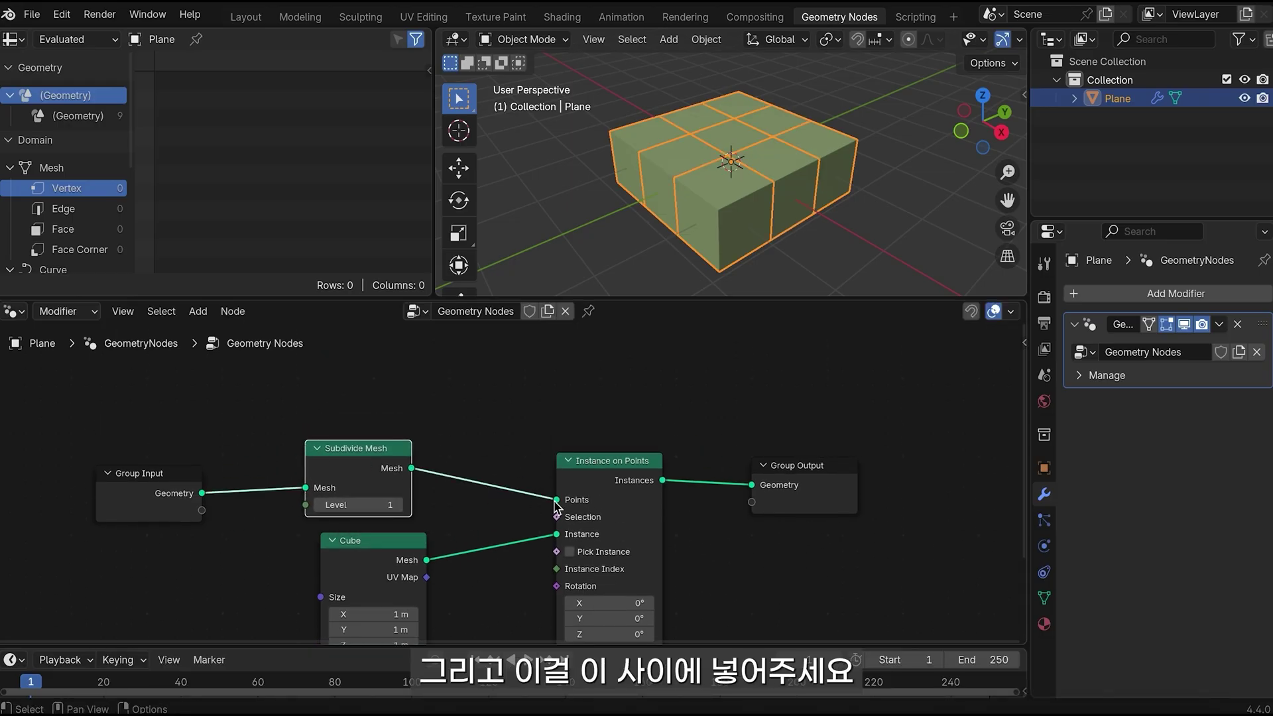
middle_drag(555, 505, 562, 425)
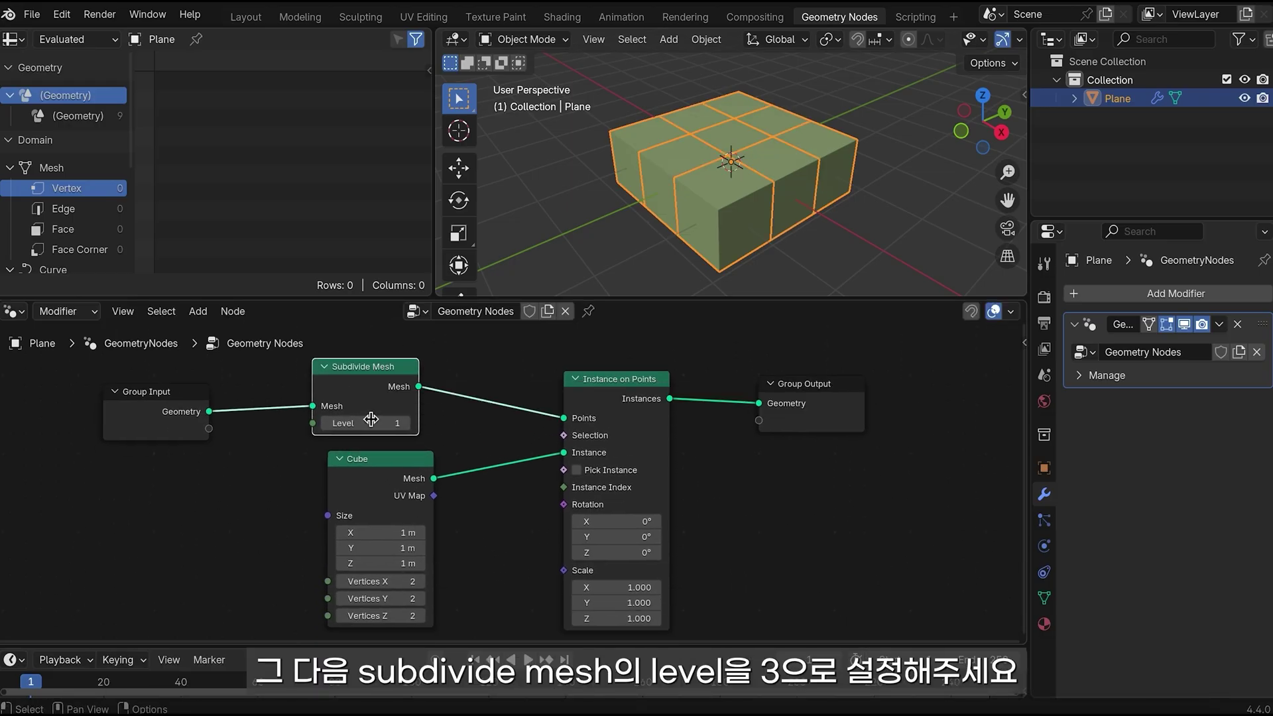
drag(332, 423, 371, 422)
middle_drag(683, 524, 679, 514)
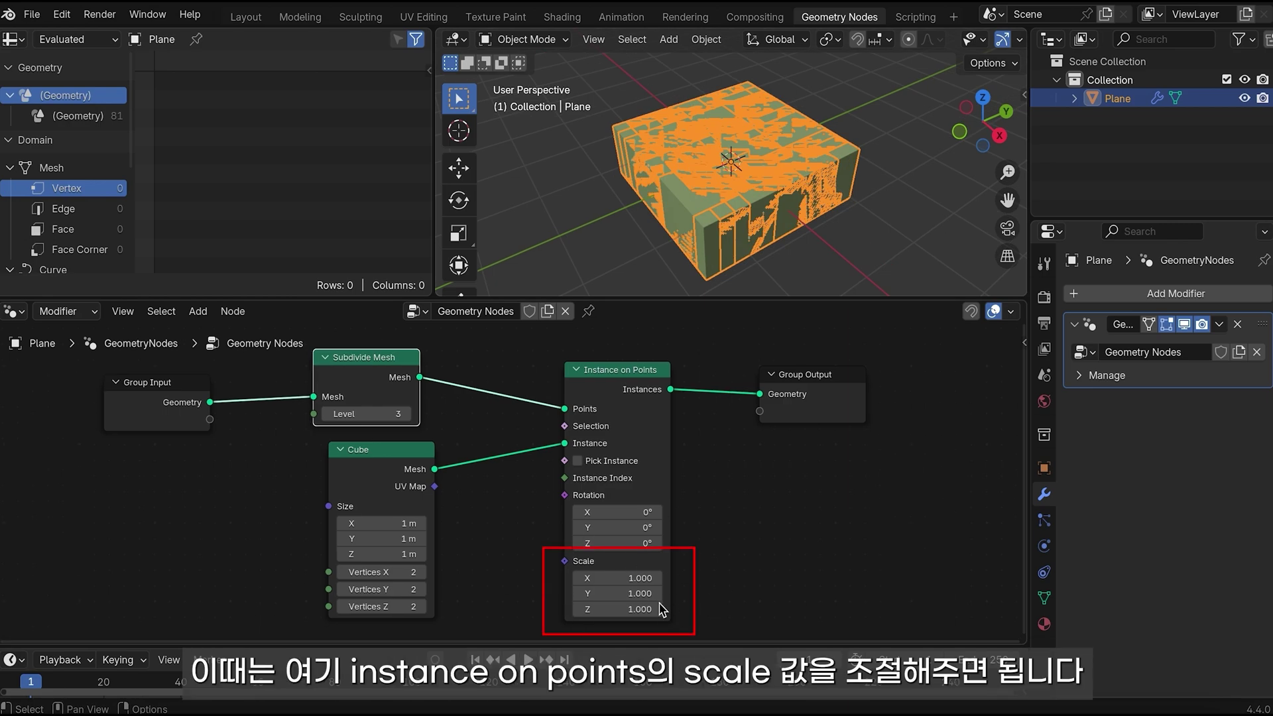
- Set the Instance on Points scale to 0.25, 0.25, 0.05 to flatten cubes into tiles
drag(633, 578, 690, 579)
text(0.2)
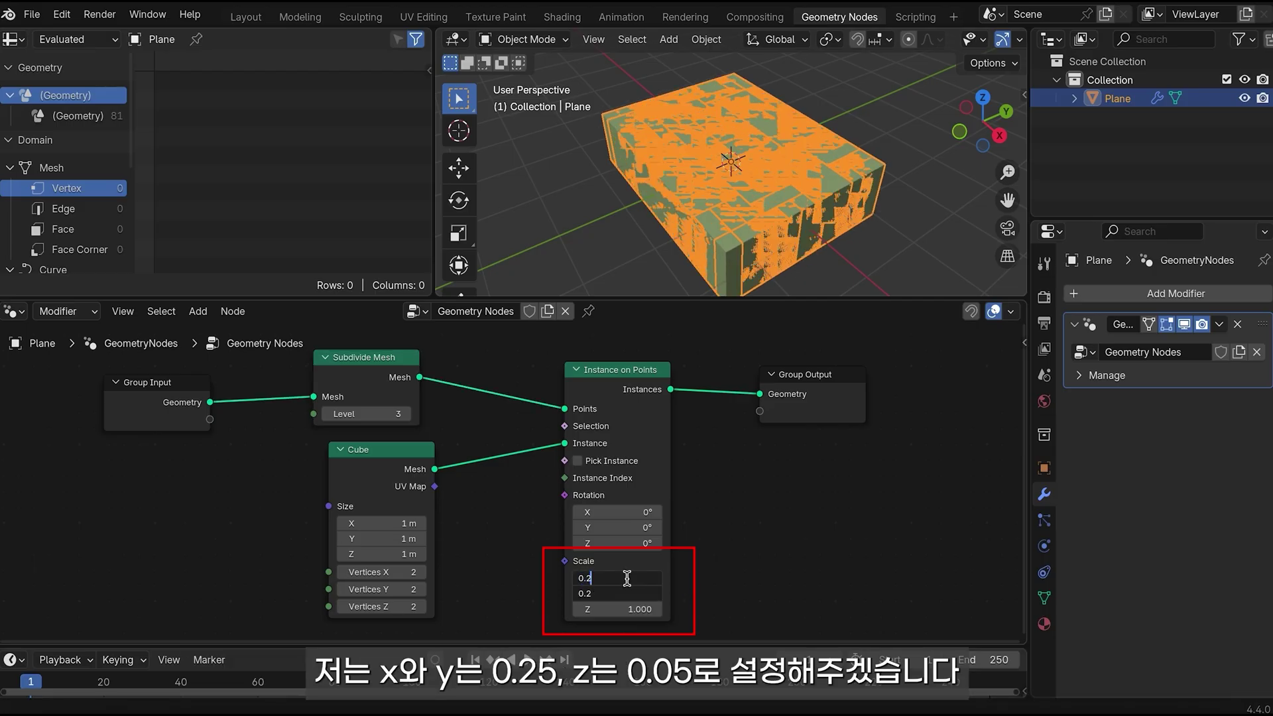
text(5)
key(Return)
click(640, 609)
text(0.05)
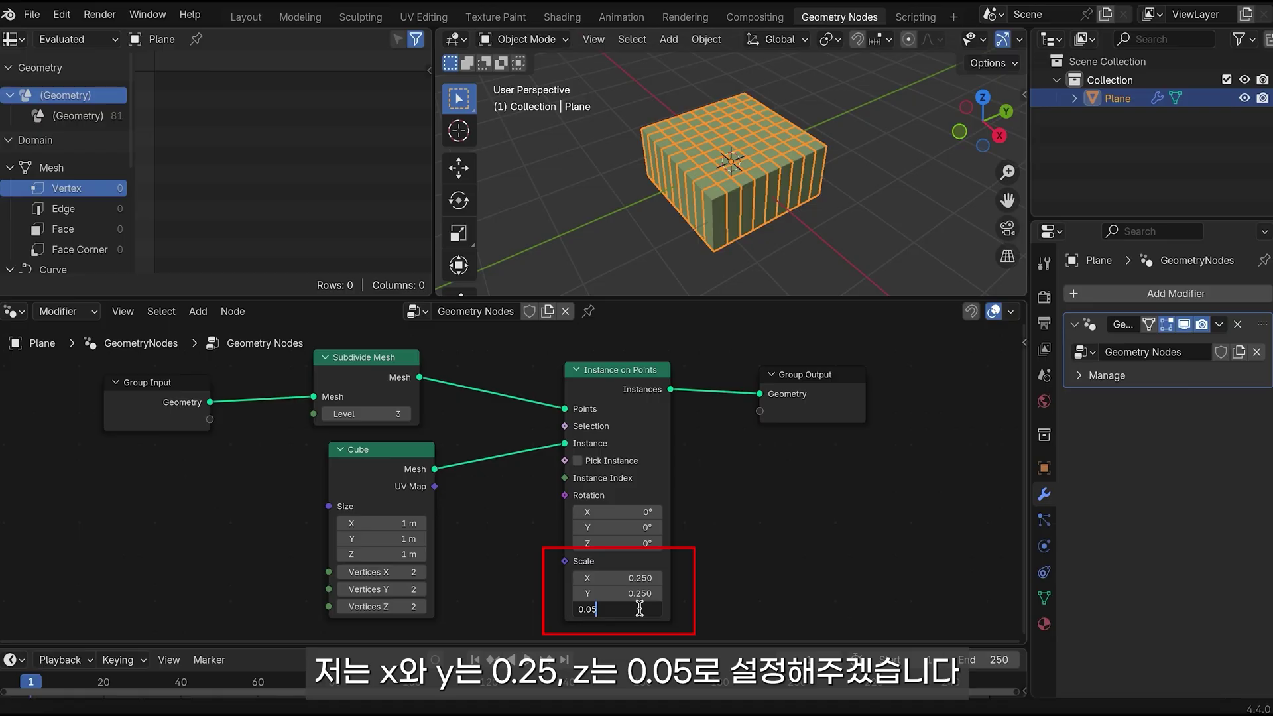
key(Return)
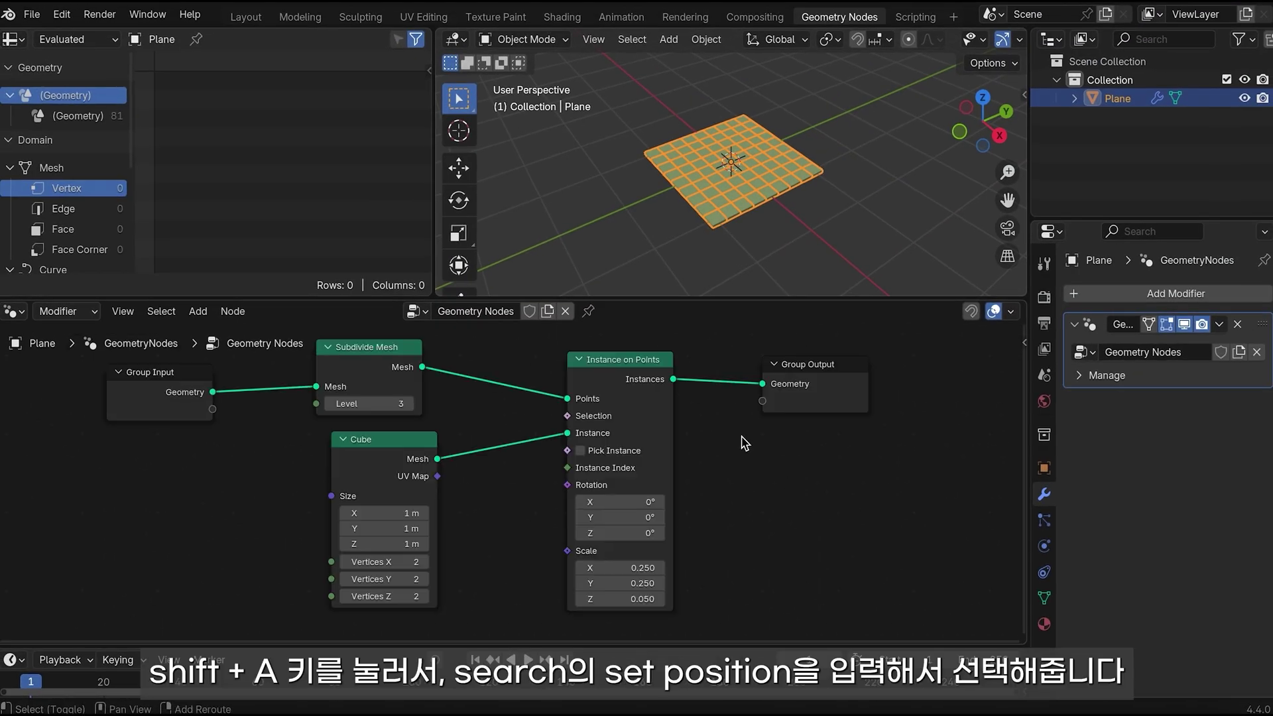
- Insert a Set Position node on the Instance on Points → Group Output link
key(shift+a)
click(723, 346)
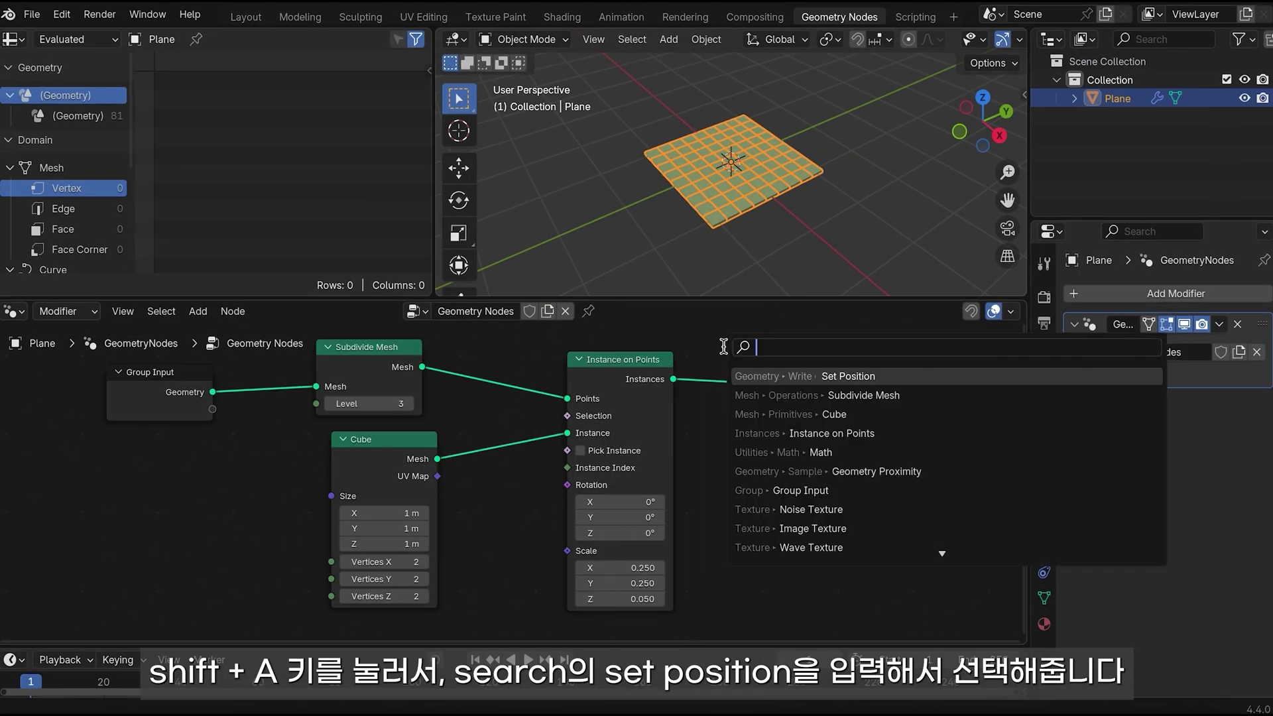
text(set)
click(819, 395)
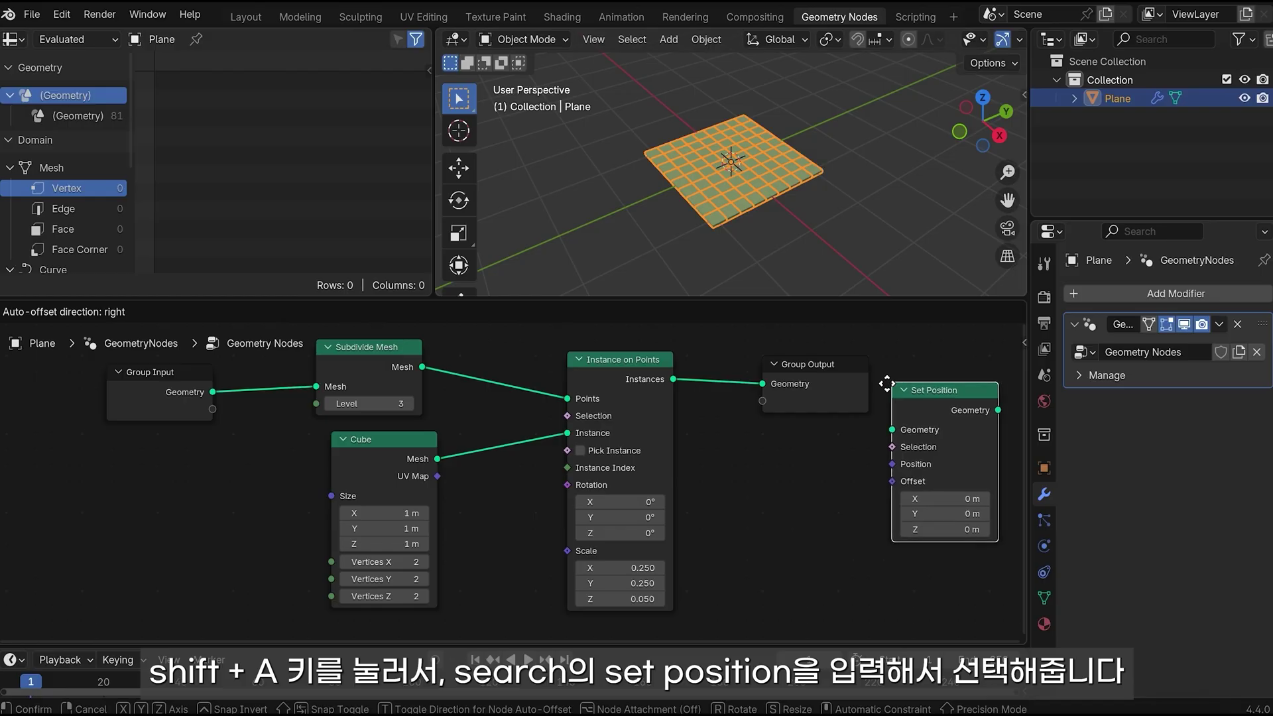
click(730, 383)
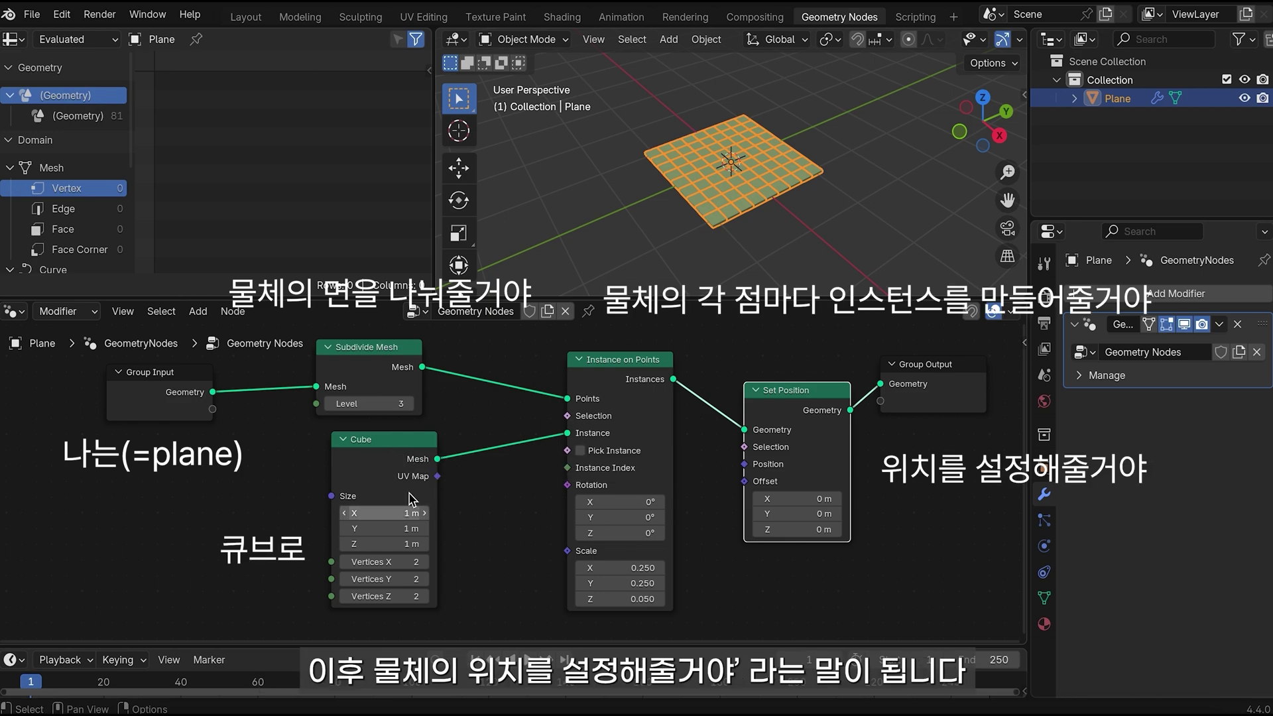
middle_drag(686, 639, 686, 639)
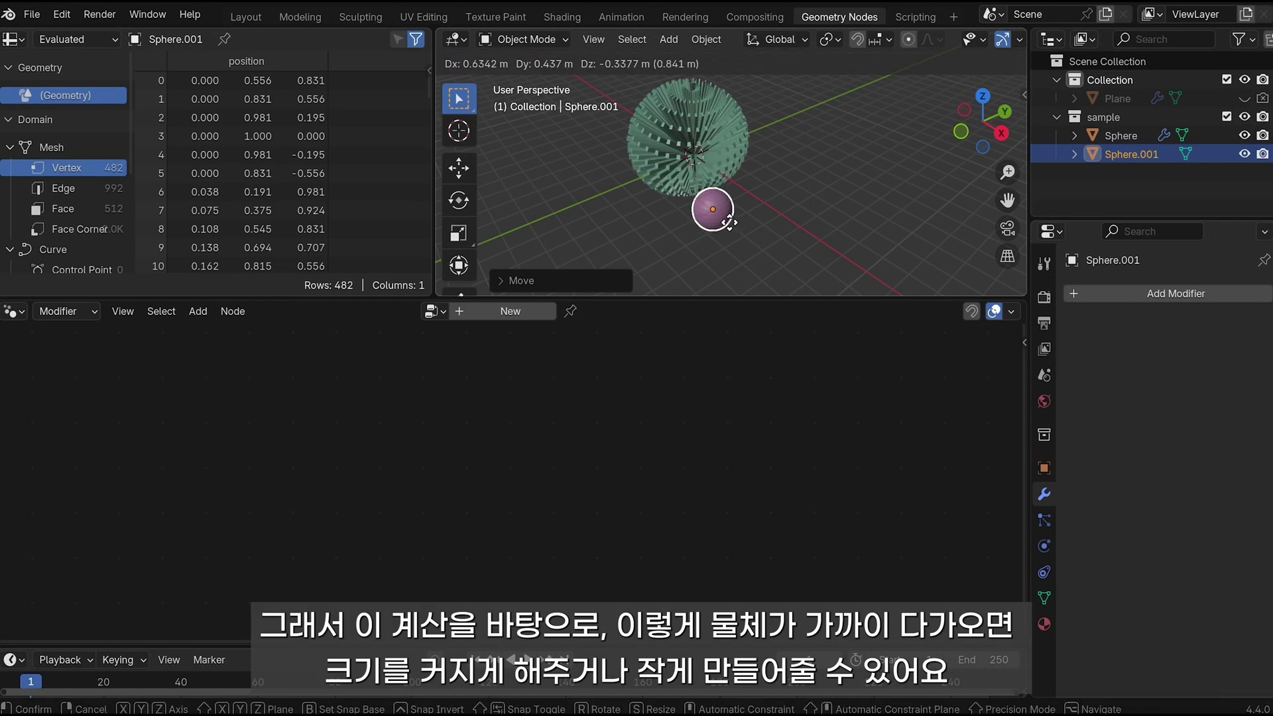
- Move the sample sphere toward the demo instances so they grow
mouse_move(729, 222)
mouse_down()
mouse_move(719, 201)
mouse_move(783, 223)
mouse_move(677, 193)
mouse_move(823, 222)
mouse_move(673, 203)
mouse_move(812, 203)
mouse_move(753, 205)
mouse_move(774, 196)
mouse_up()
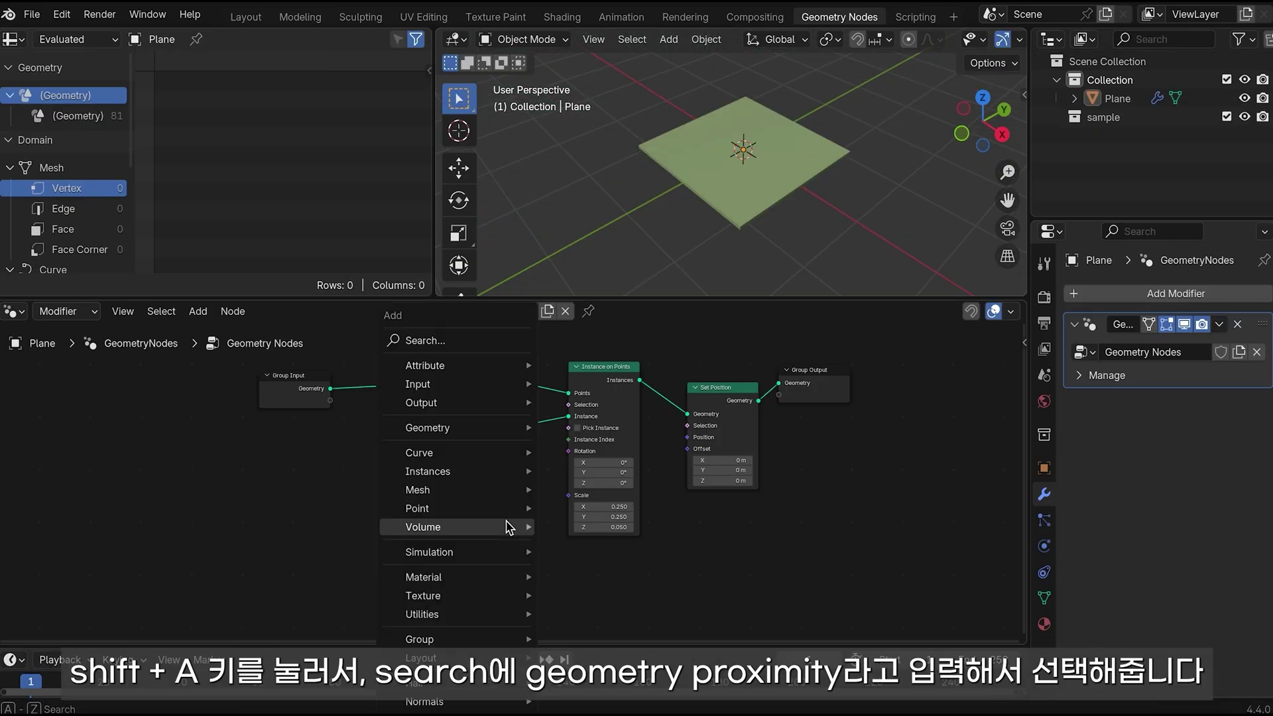
- Add a Geometry Proximity node to the plane's node tree
click(488, 340)
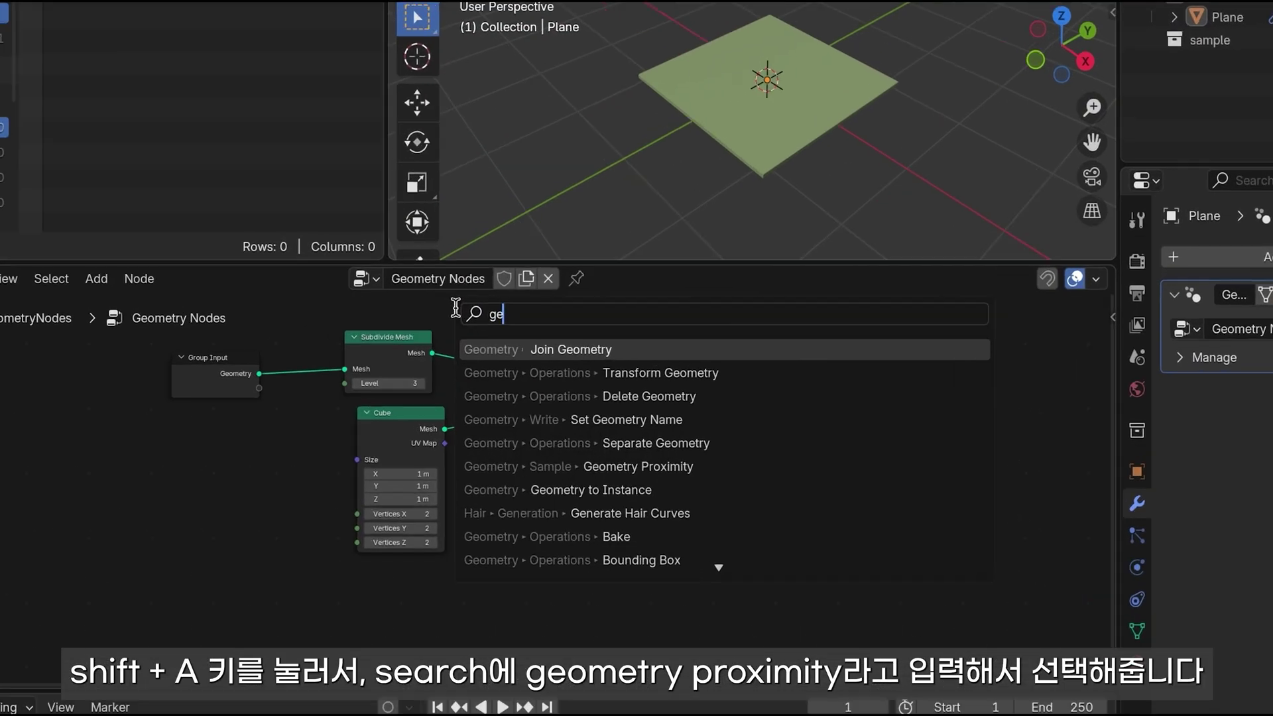
text(om)
text(etry pr)
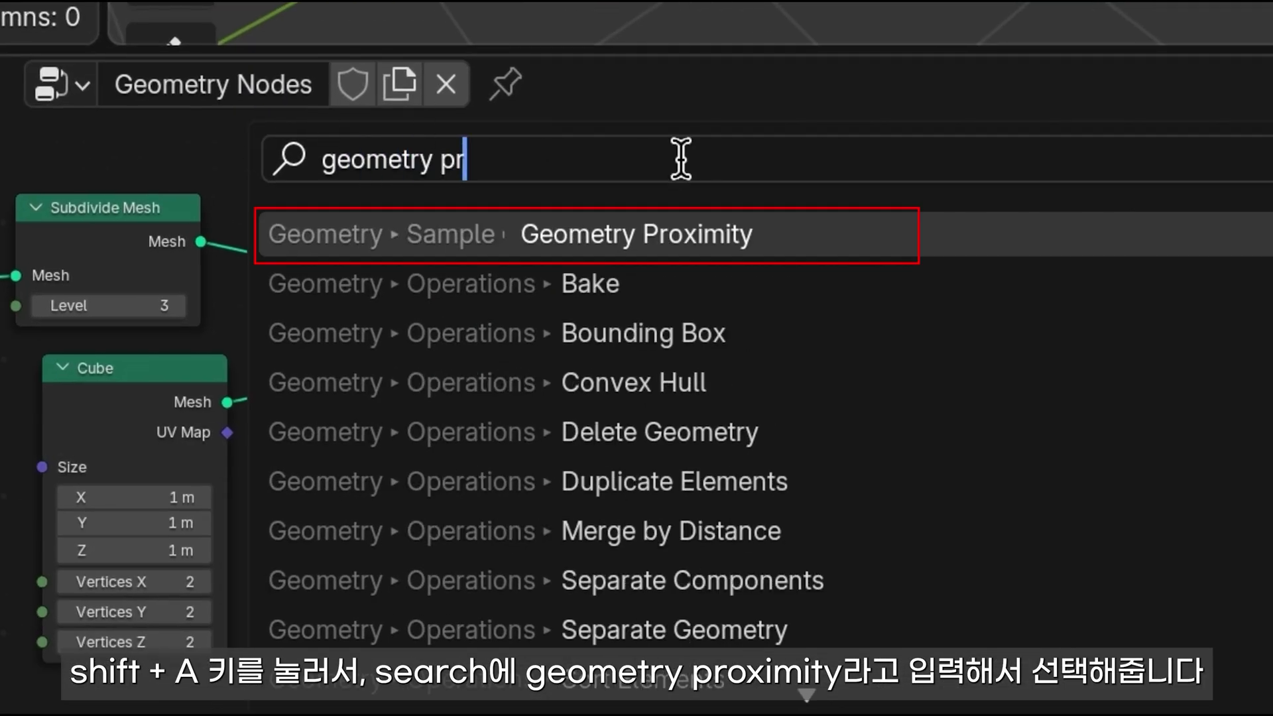
key(Return)
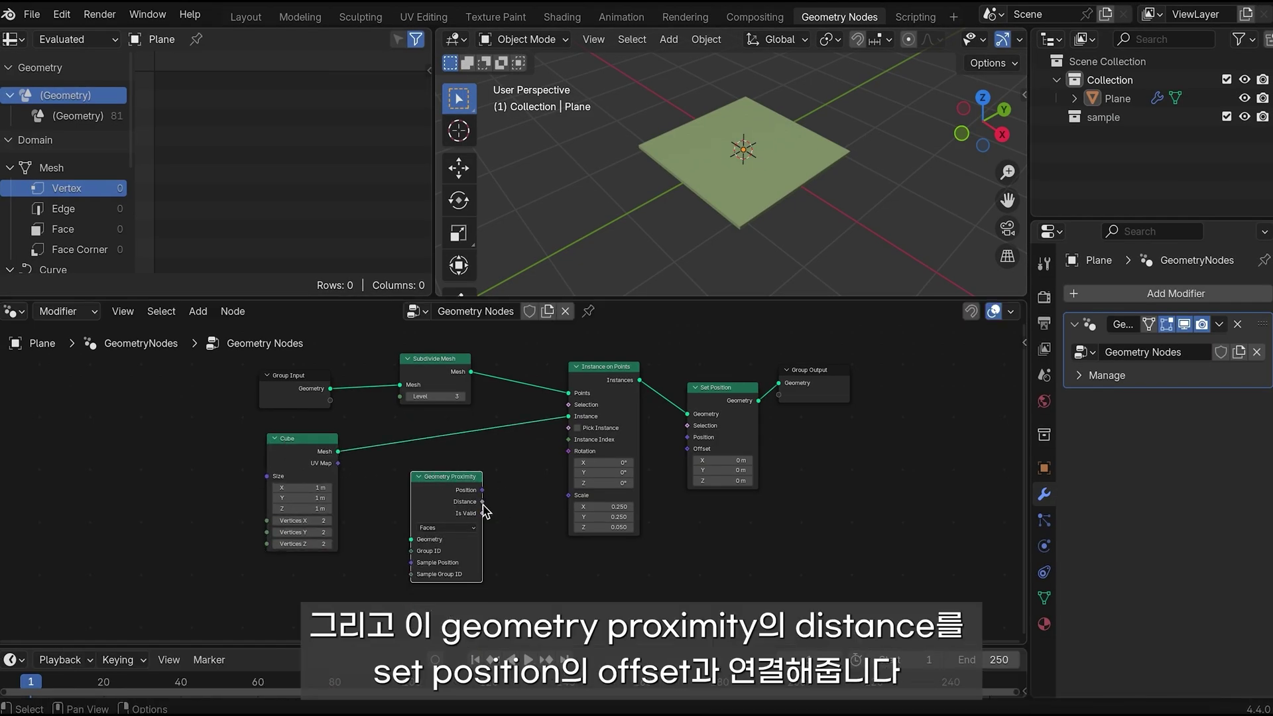
drag(482, 502, 693, 451)
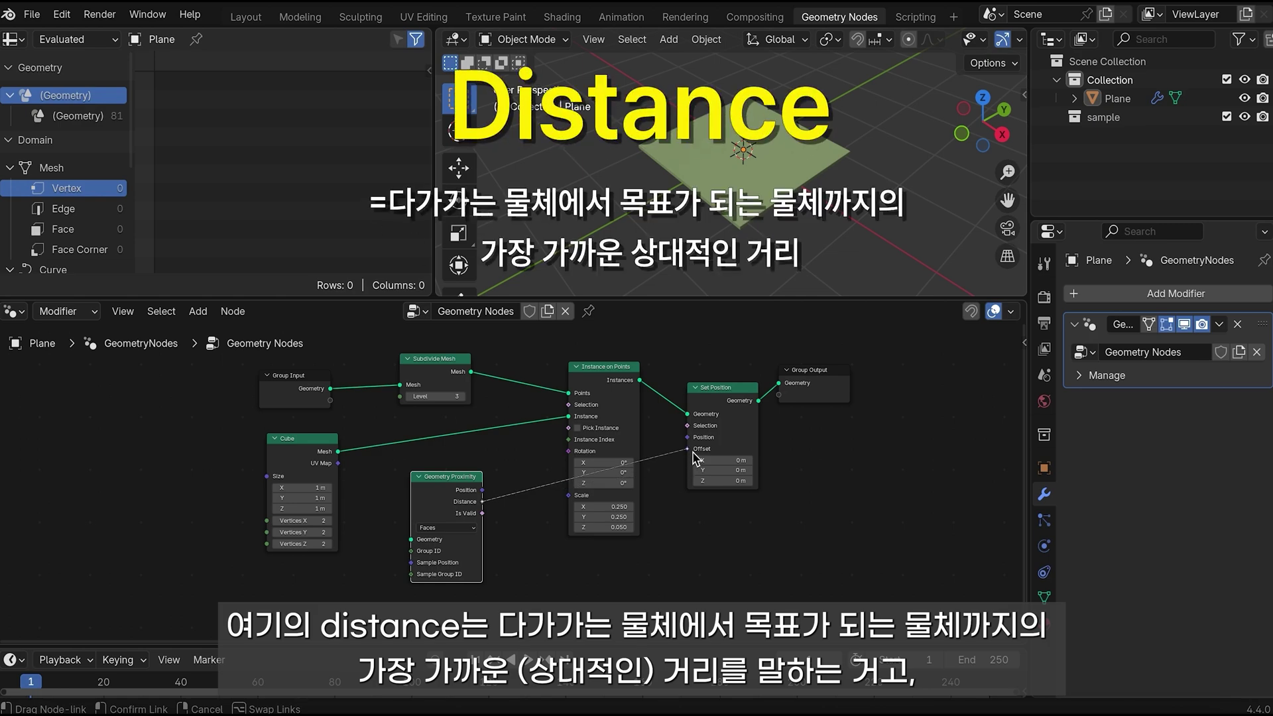
right_click(553, 494)
- Connect Geometry Proximity's Distance to Set Position's Offset and spread the nodes apart
drag(601, 413, 521, 447)
drag(649, 459, 693, 458)
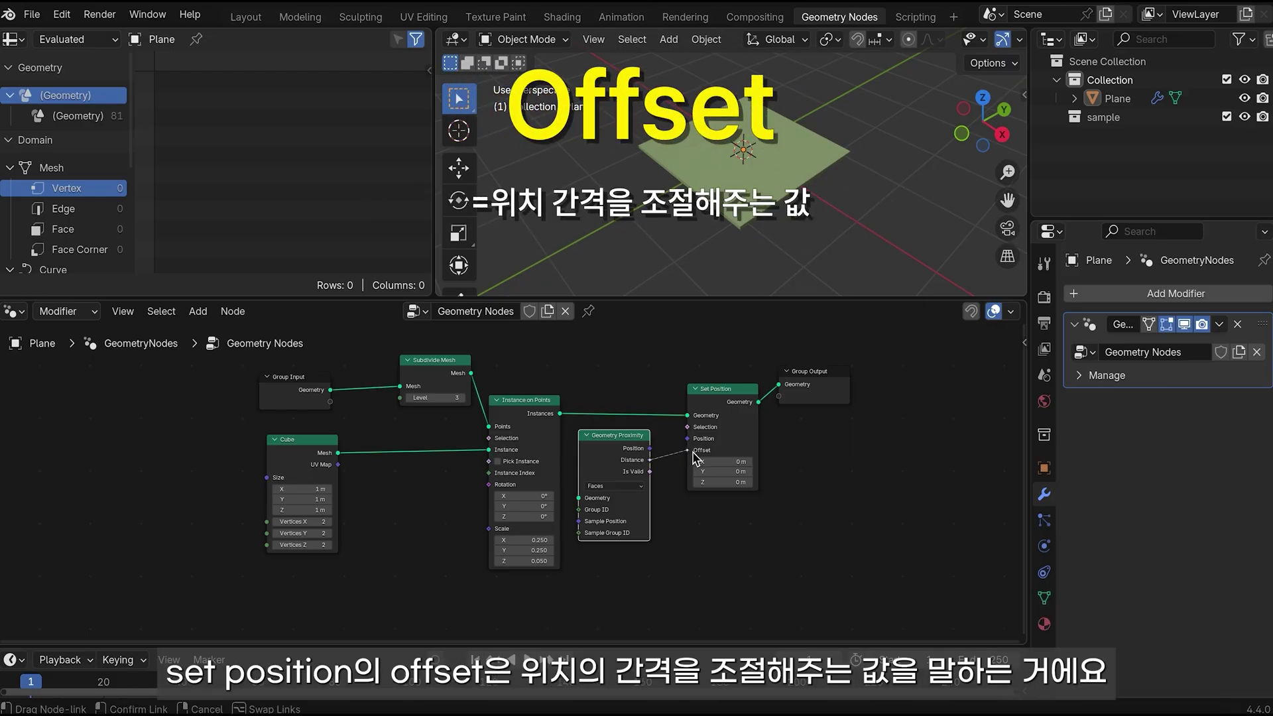
drag(693, 457, 692, 458)
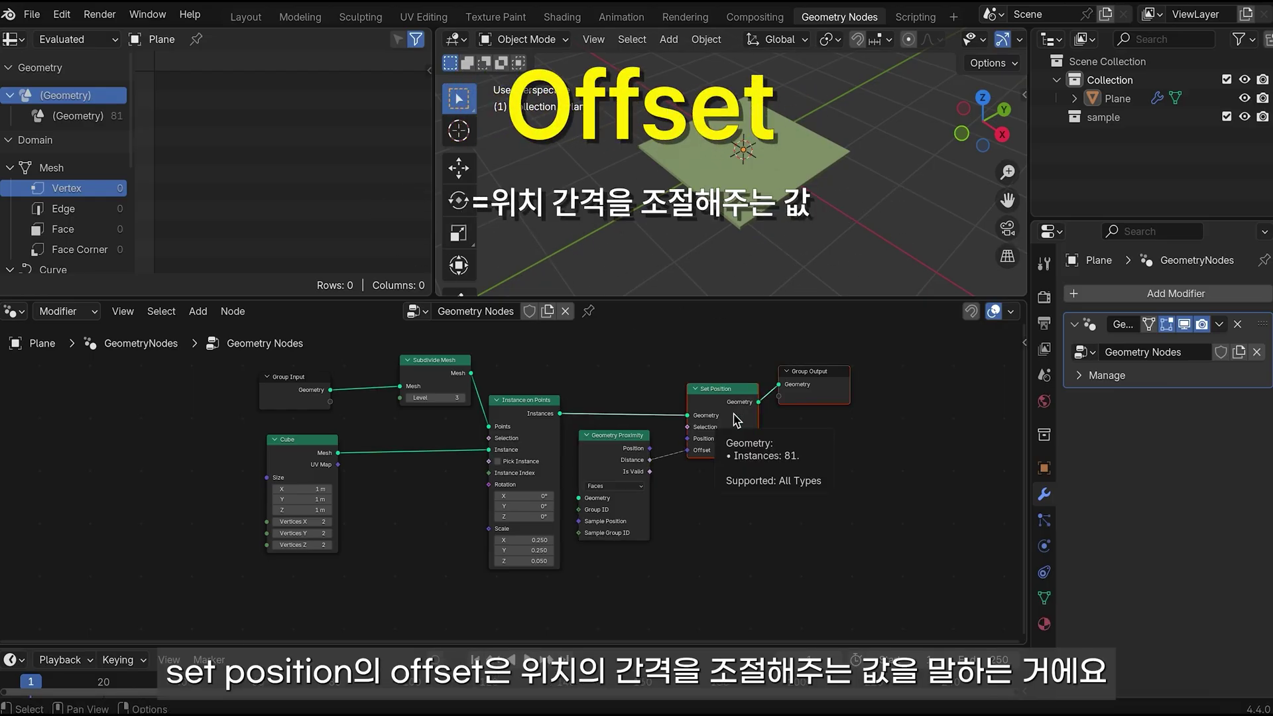
click(734, 419)
drag(734, 419, 869, 406)
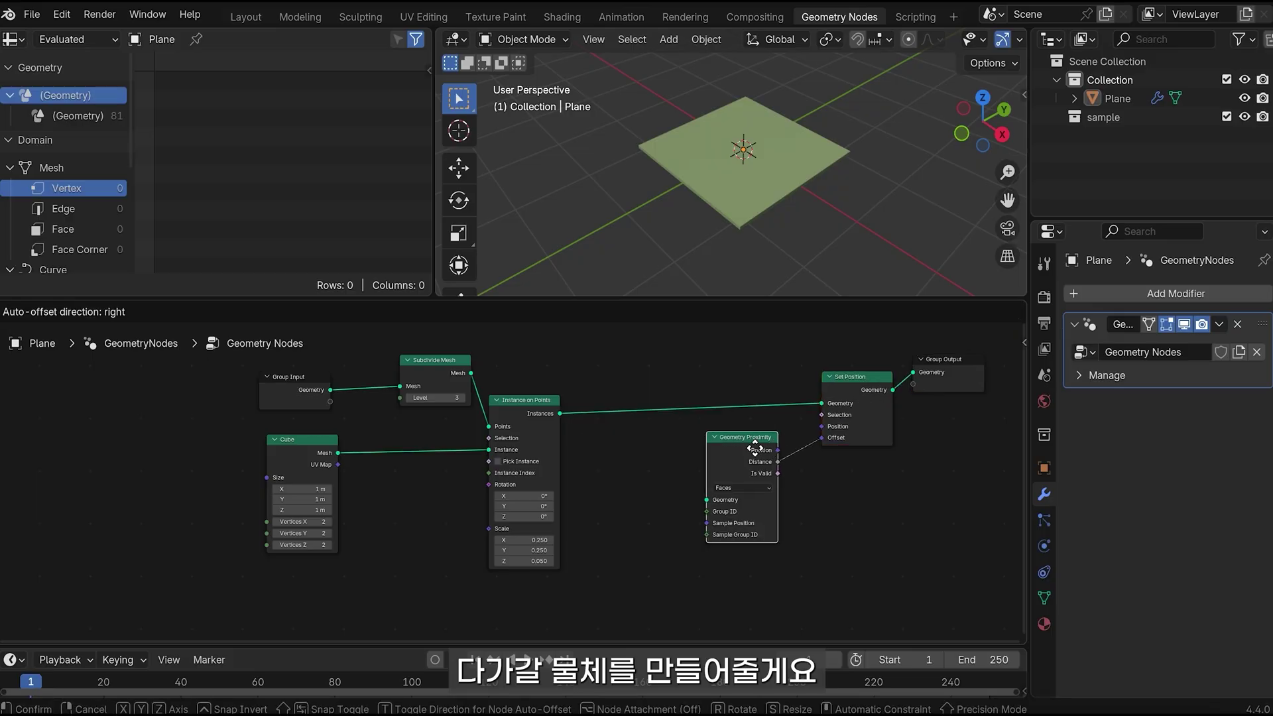
key(shift+a)
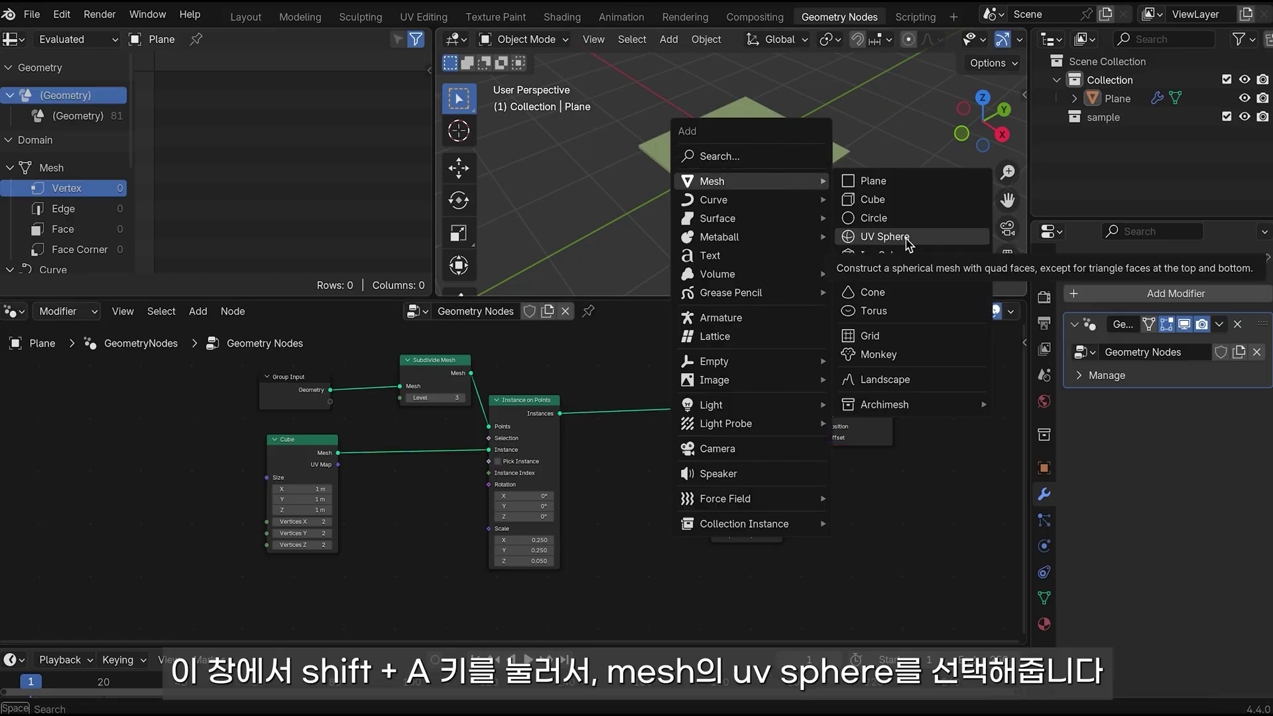
- Add a UV sphere displayed as Bounds with a Sphere shape, then reselect the Plane
click(906, 241)
click(1044, 469)
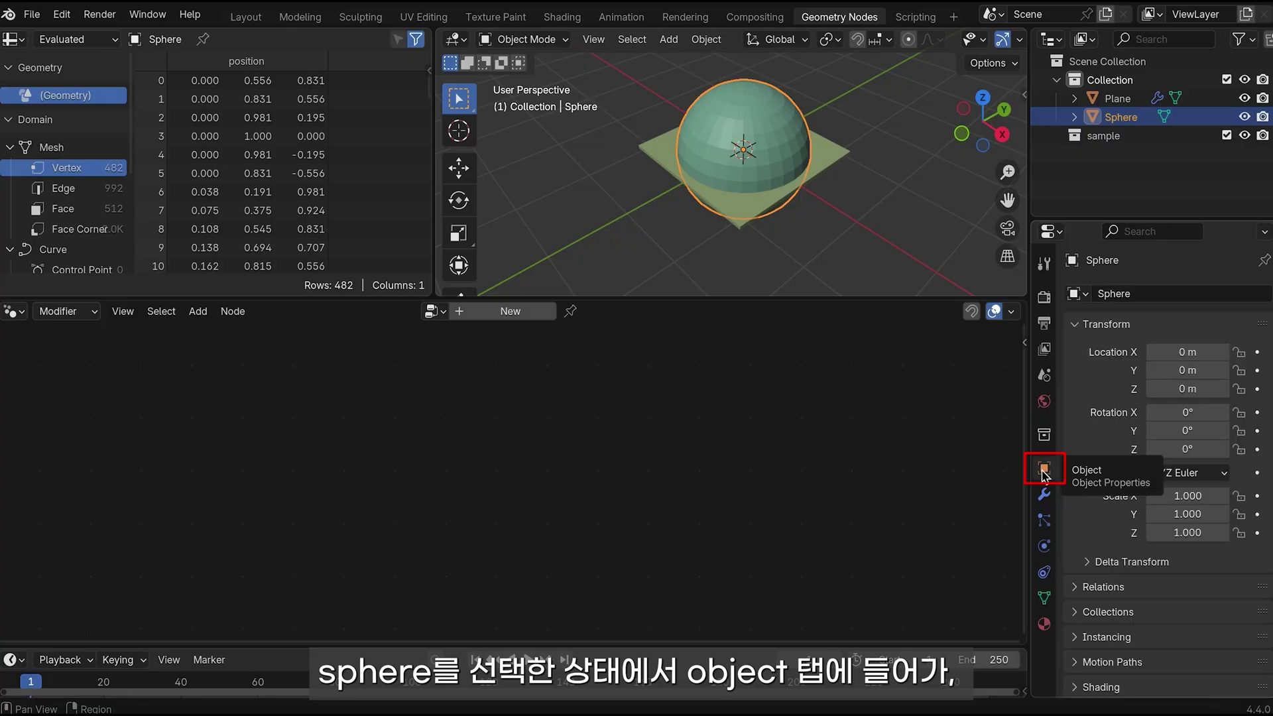
scroll(1239, 600, down, 3)
click(1209, 605)
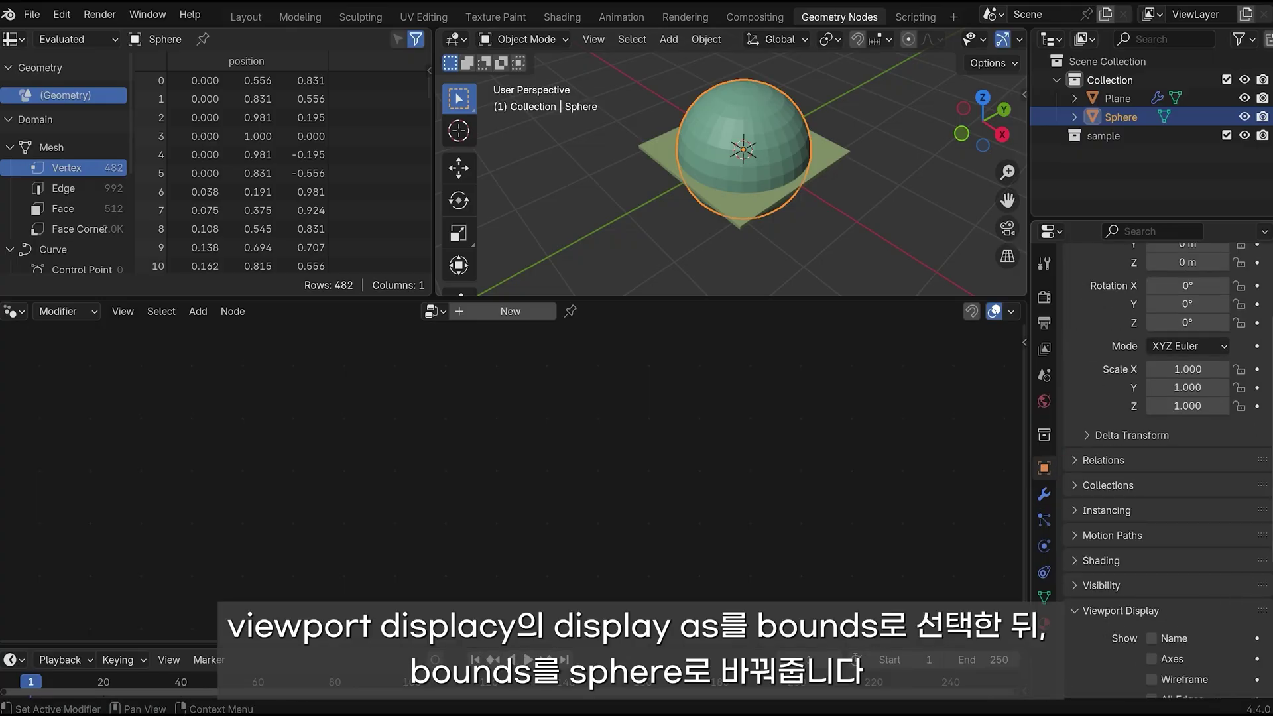
scroll(1210, 597, down, 5)
click(1201, 584)
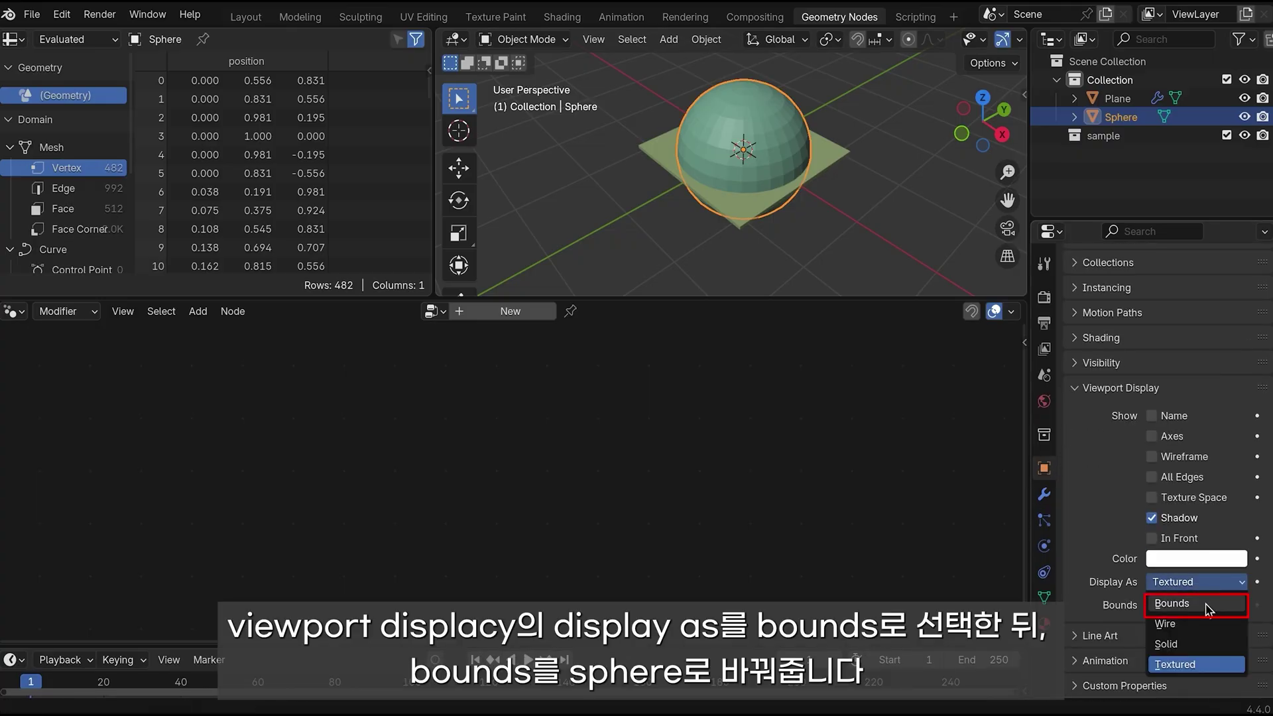
click(1209, 603)
click(1134, 523)
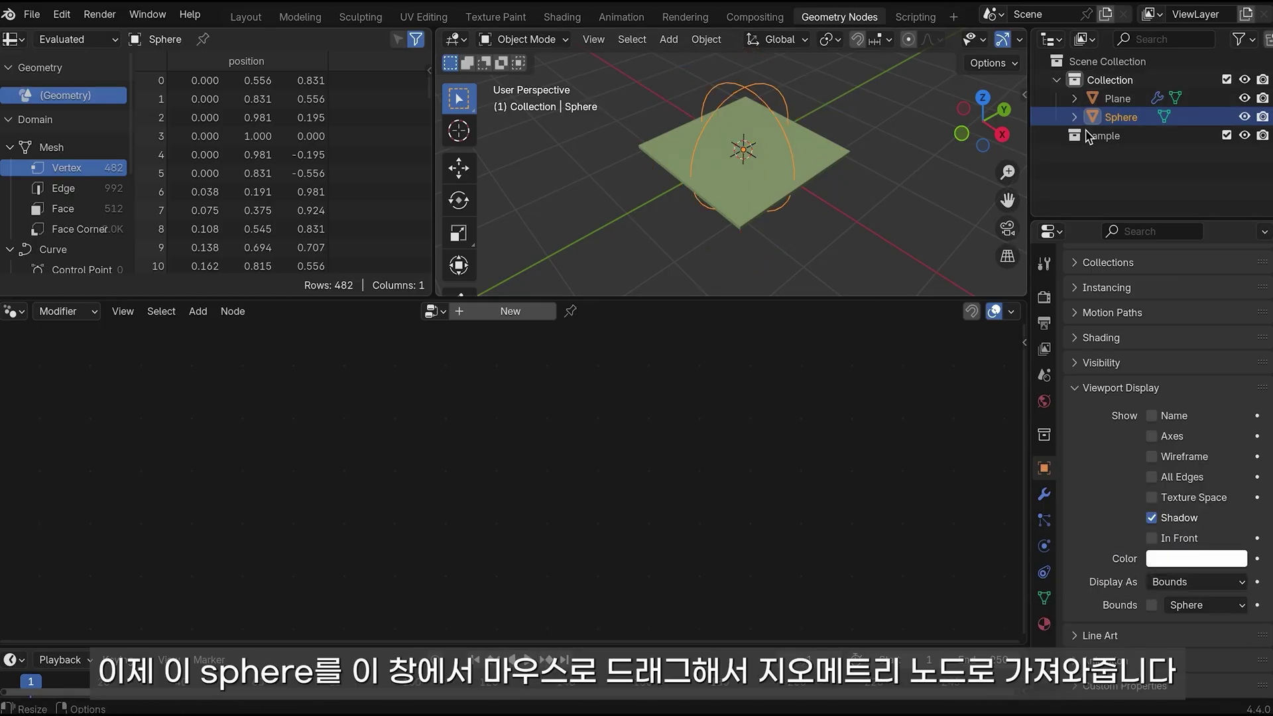
click(1089, 99)
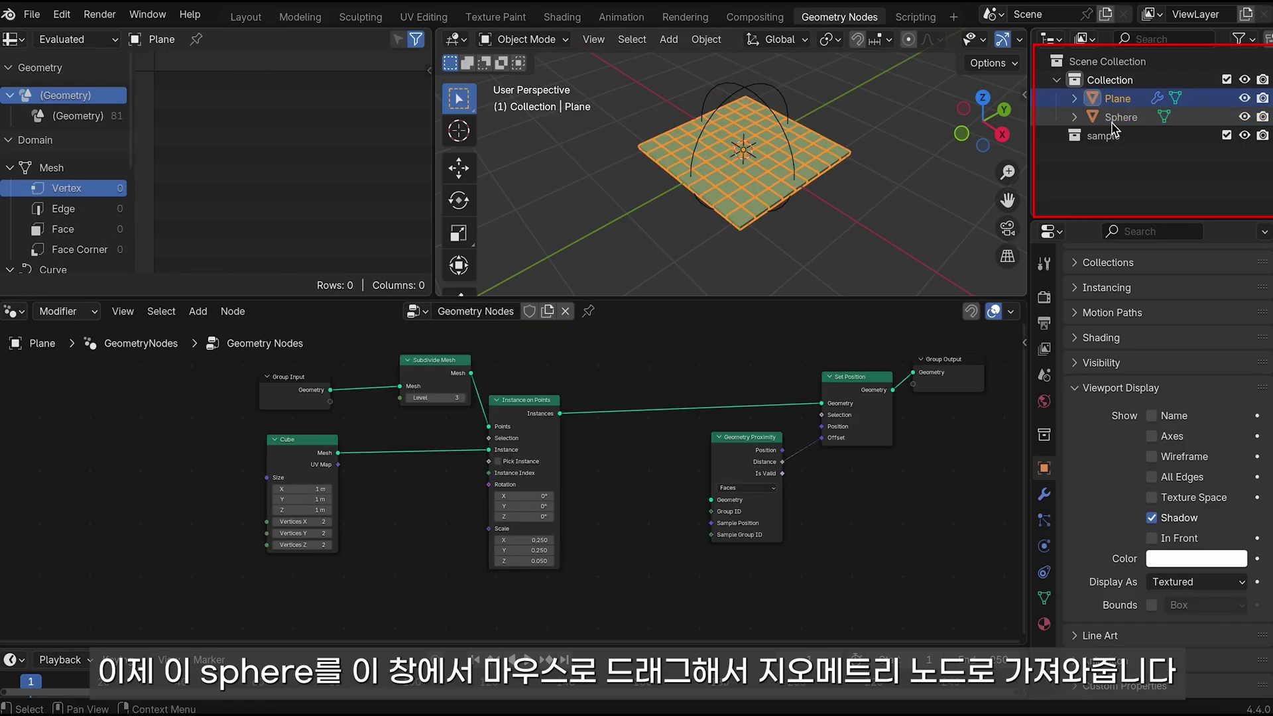
- Add the Sphere as an Object Info node and wire its Geometry into Geometry Proximity
drag(1112, 123, 681, 511)
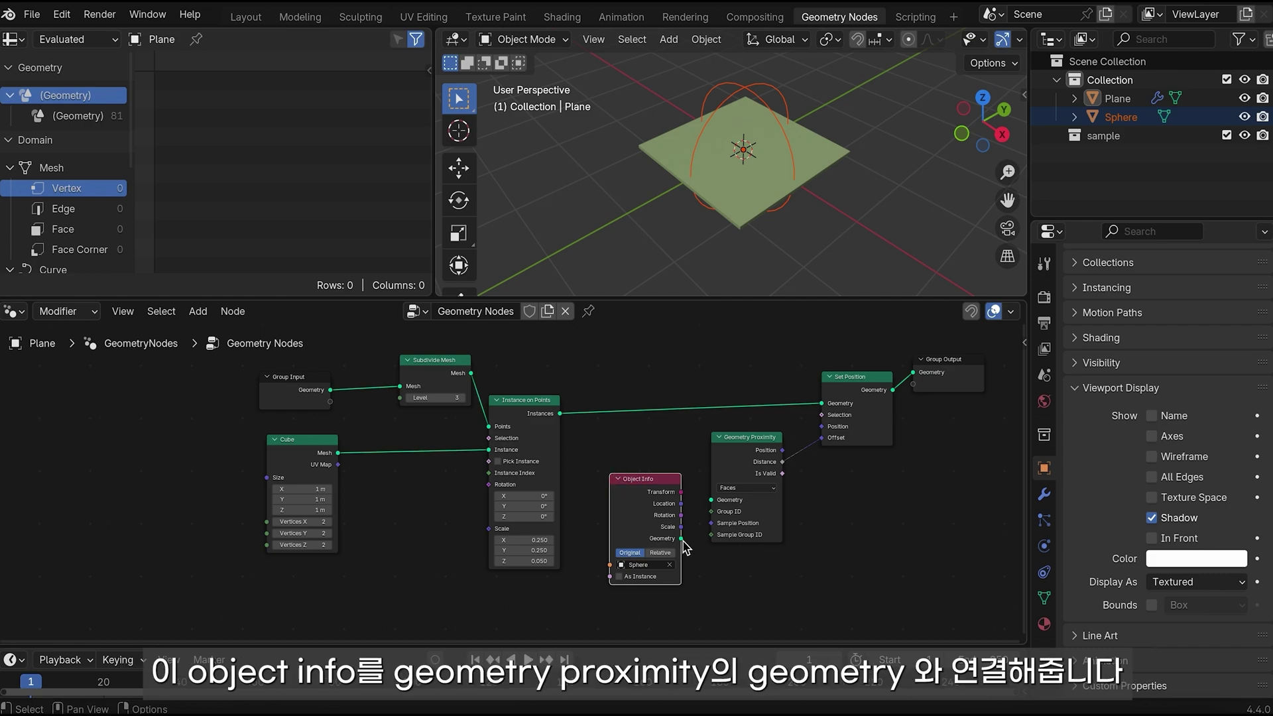
mouse_move(683, 543)
mouse_down()
mouse_move(713, 521)
mouse_move(713, 500)
mouse_up()
key(g)
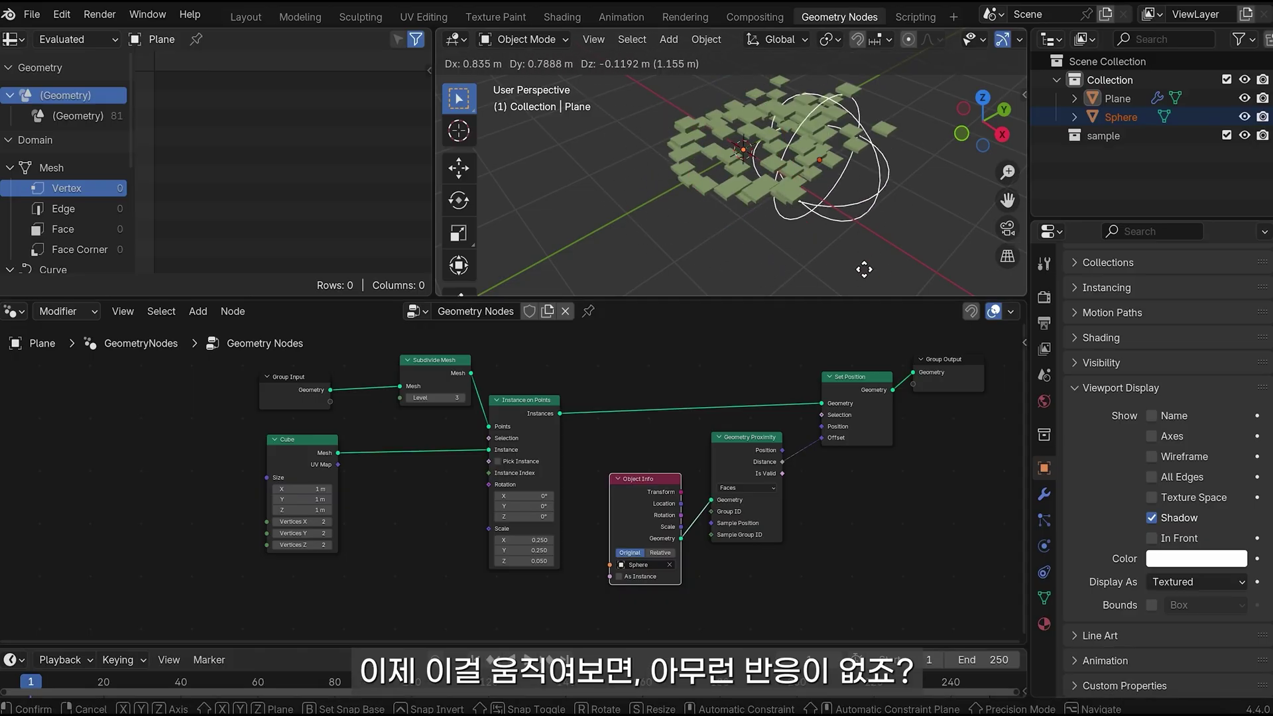
- Set the sphere's Object Info to Relative and move the sphere among the tiles to test it
click(778, 262)
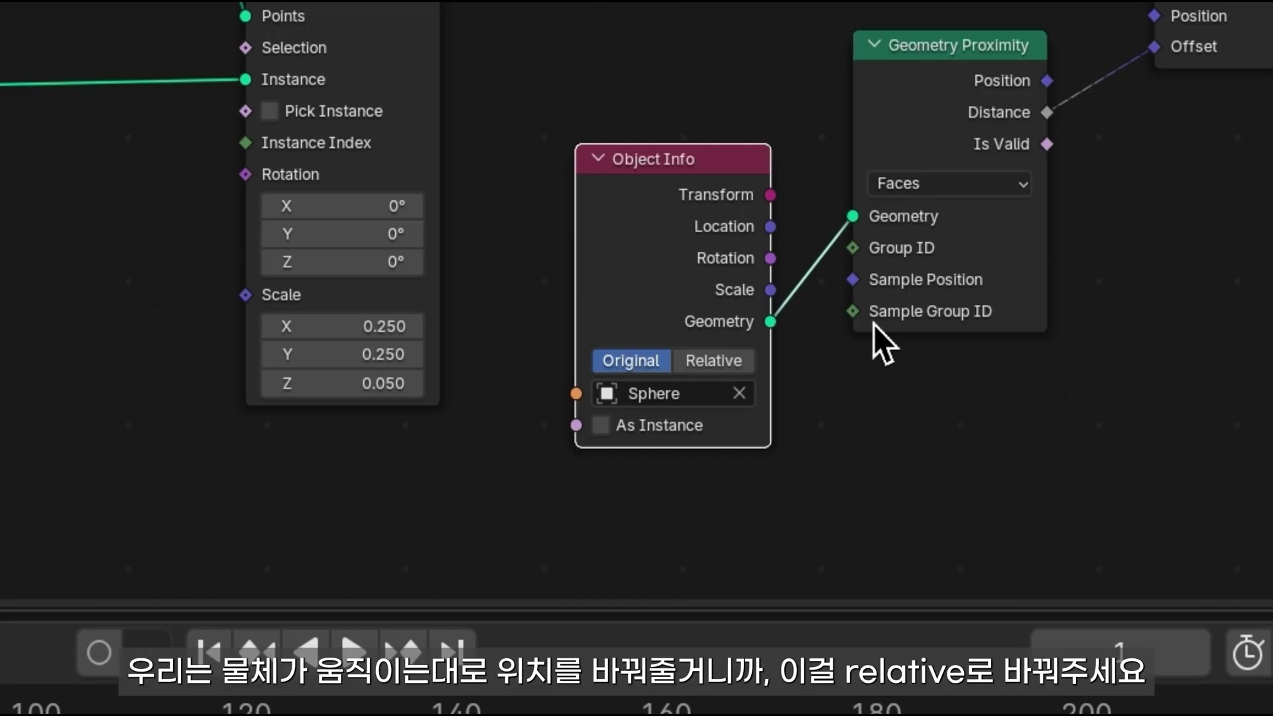
click(711, 358)
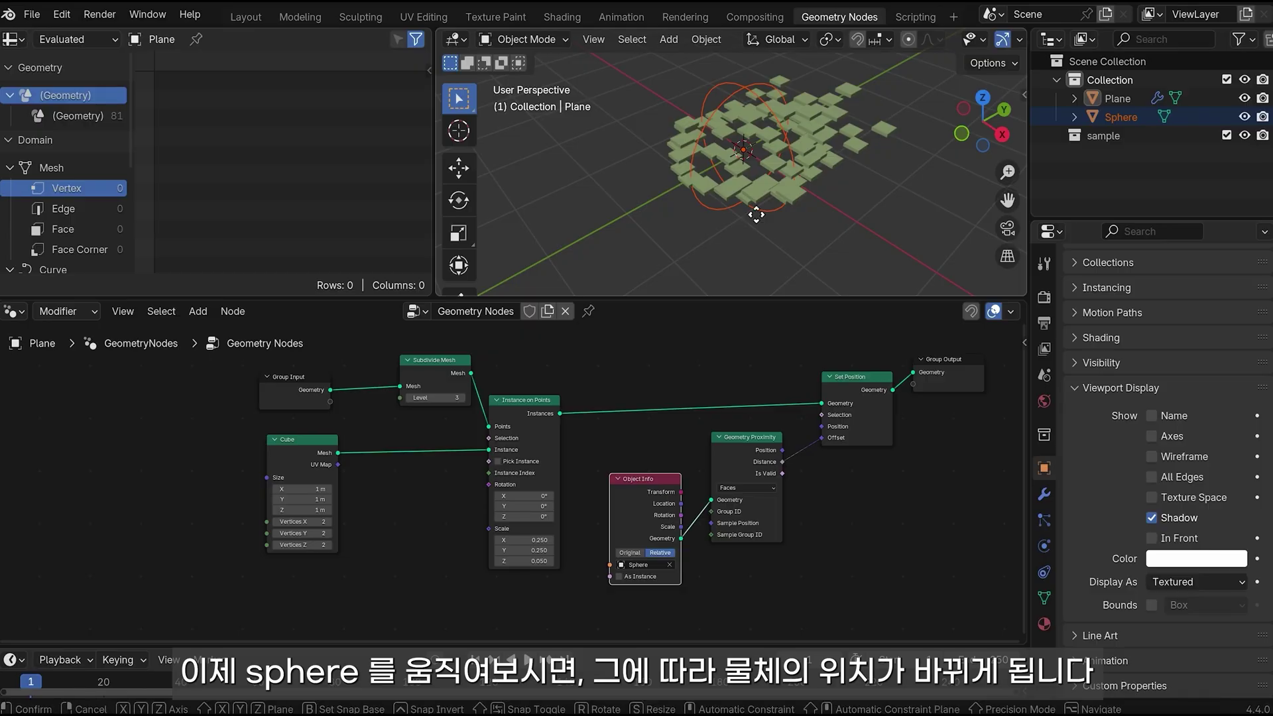
key(g)
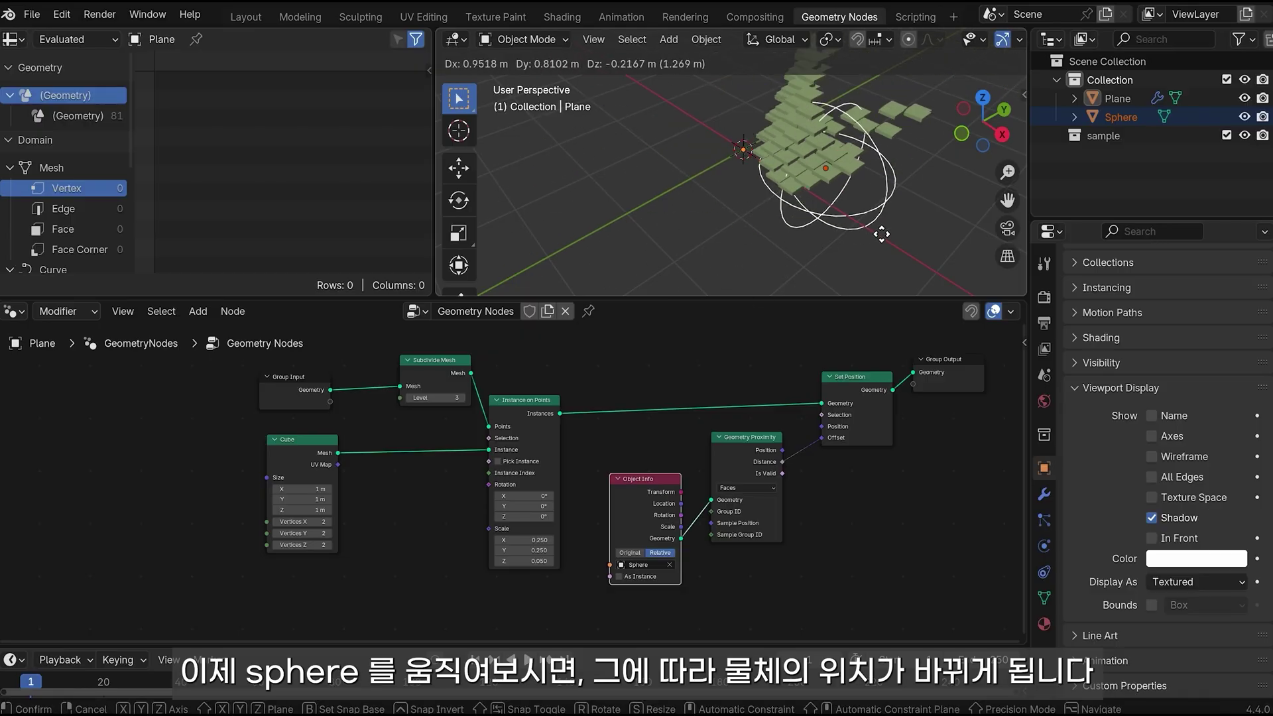
click(850, 268)
key(g)
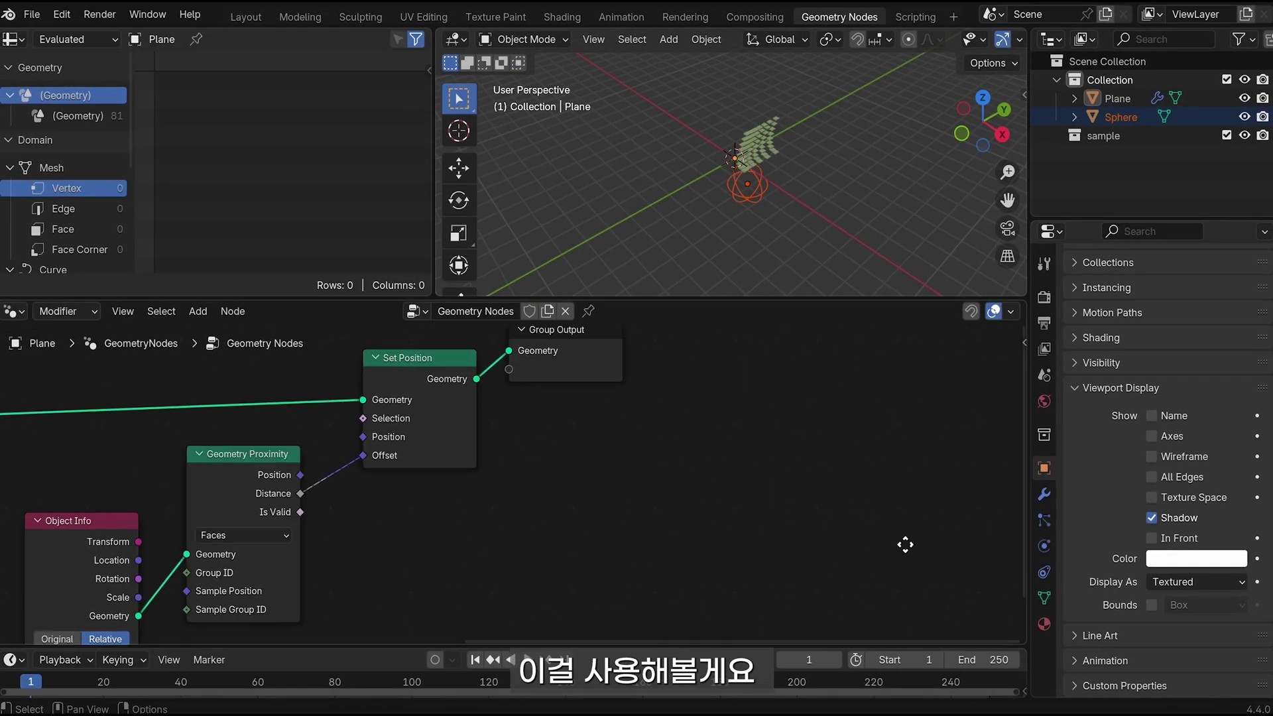
- Insert a Combine XYZ node into the offset link and route Distance into its Z input
key(shift+a)
click(714, 340)
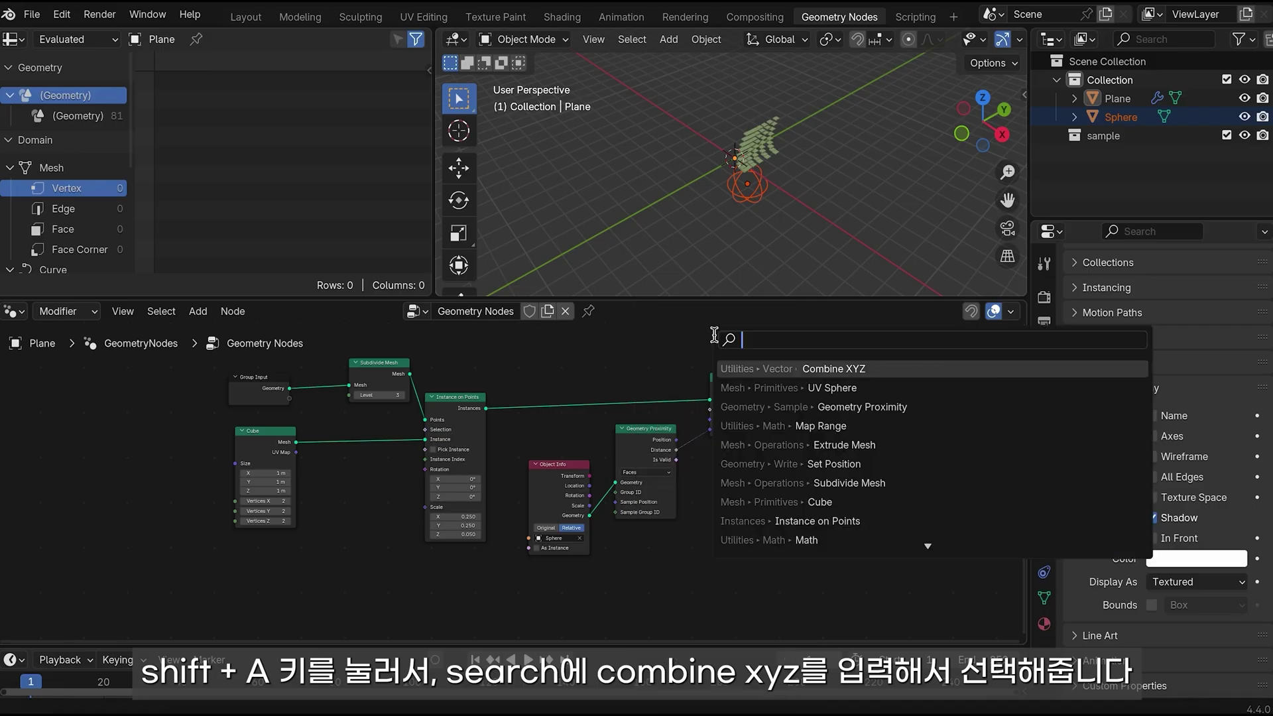
text(cmbine)
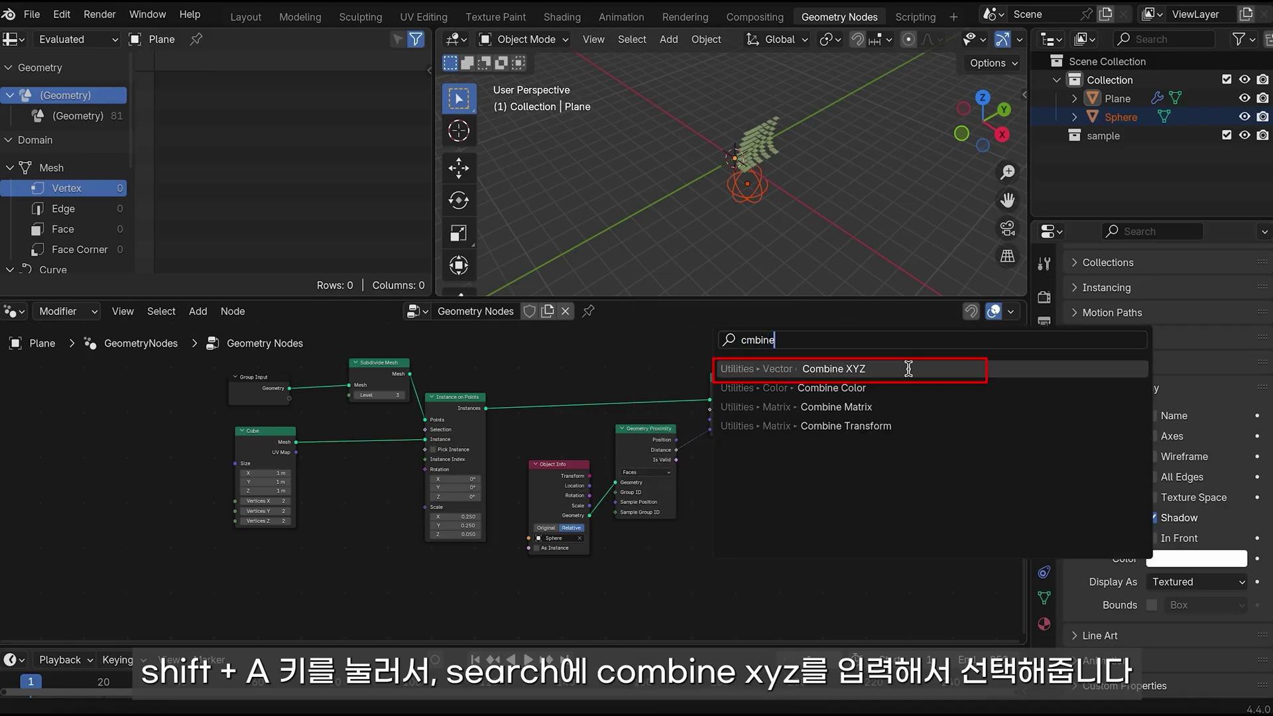
click(908, 368)
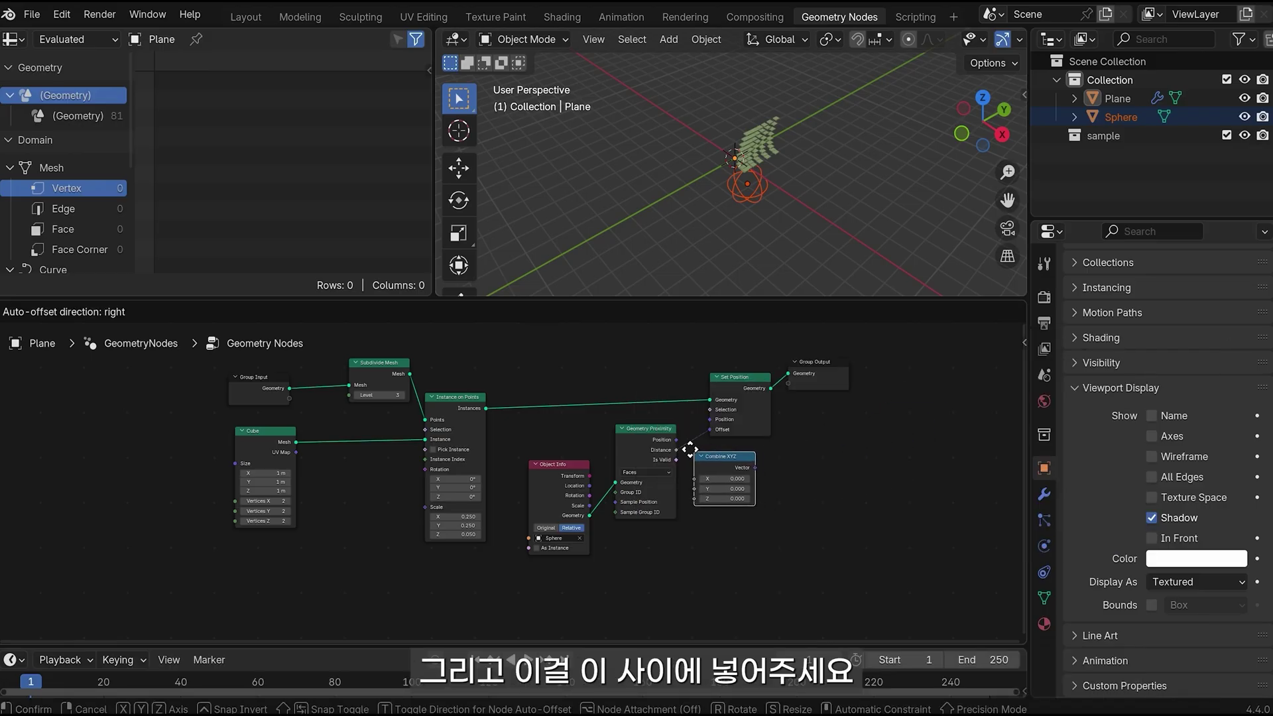
click(690, 434)
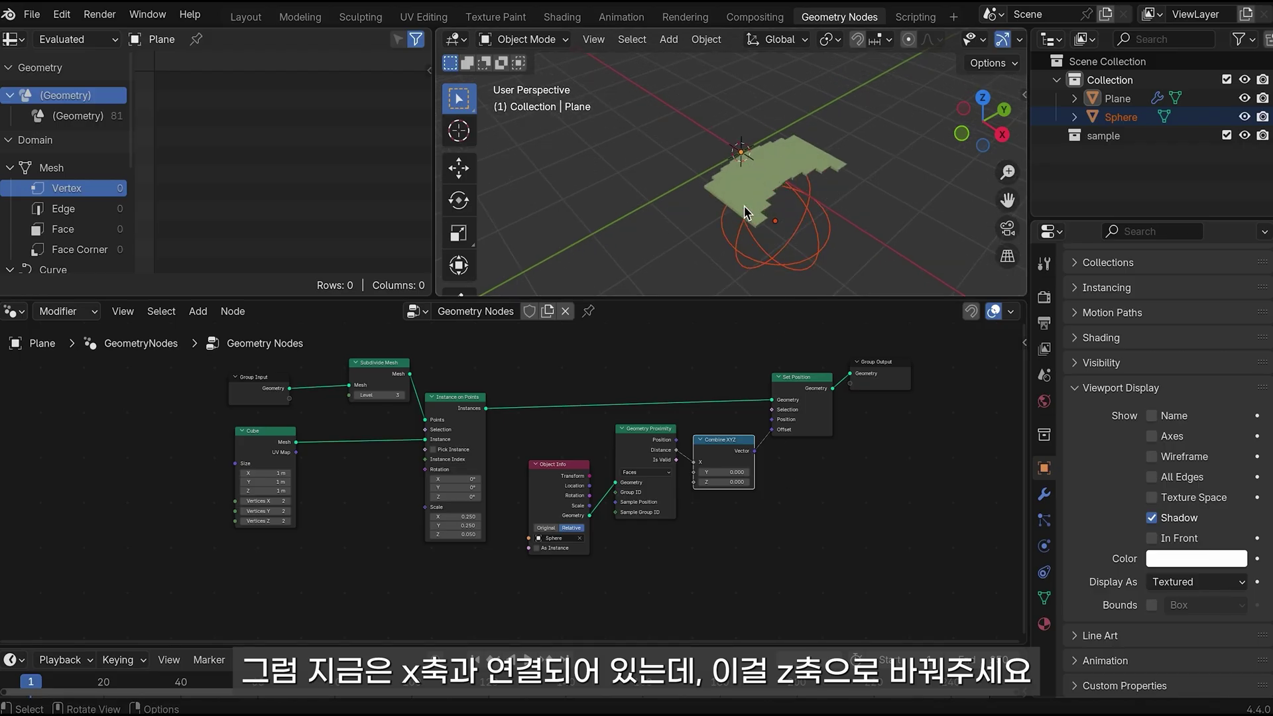
drag(693, 462, 696, 484)
- Move the sphere and tilt the view to check the tiles rise vertically
scroll(761, 250, down, 4)
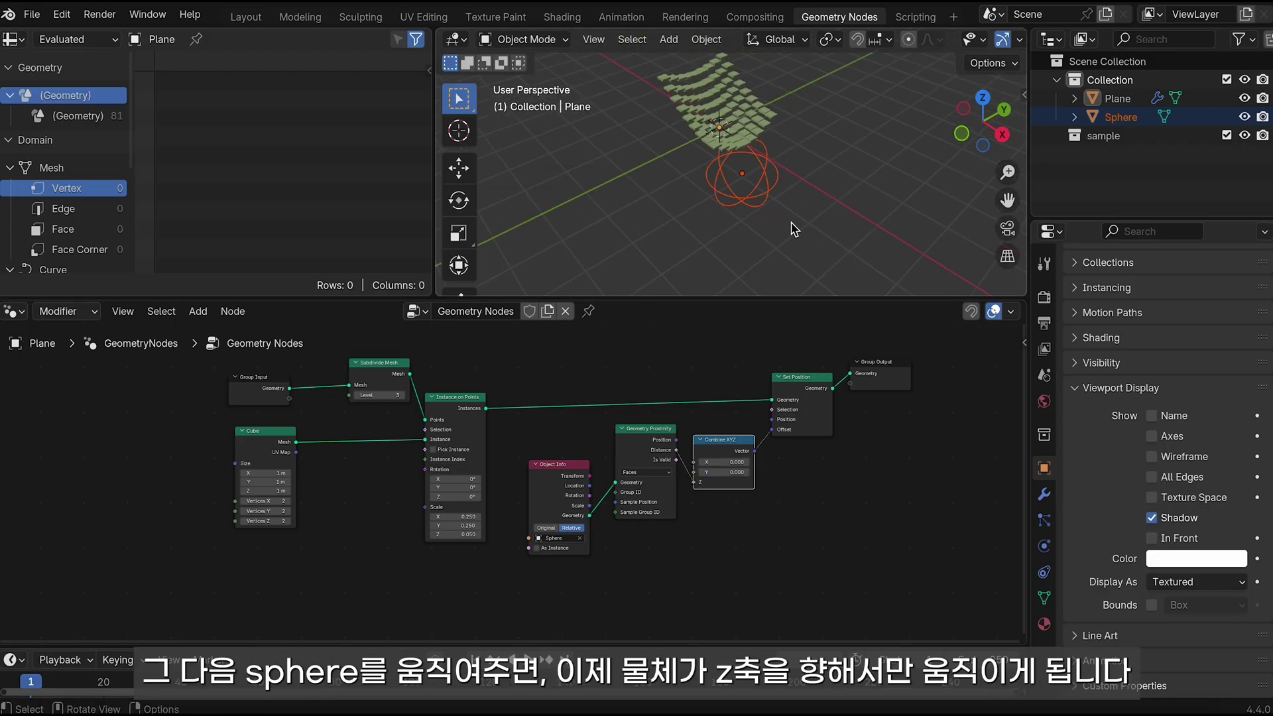
key(g)
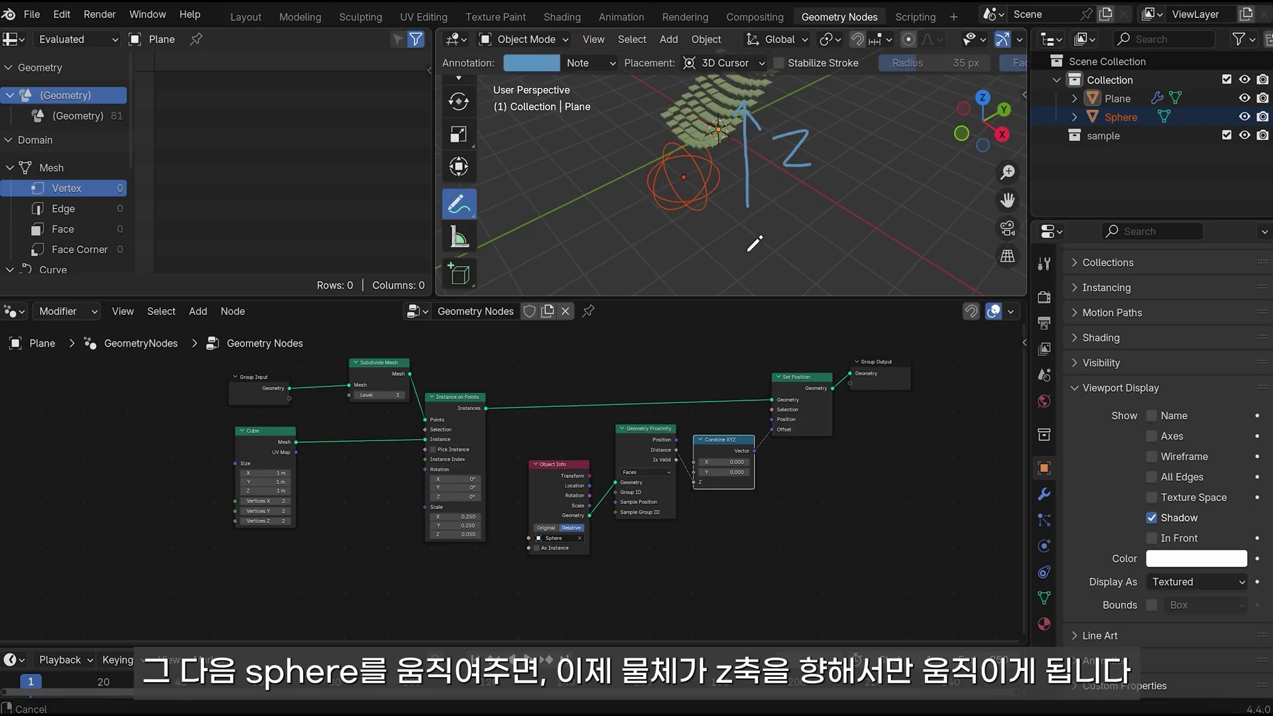
middle_drag(750, 248, 728, 26)
scroll(468, 112, up, 3)
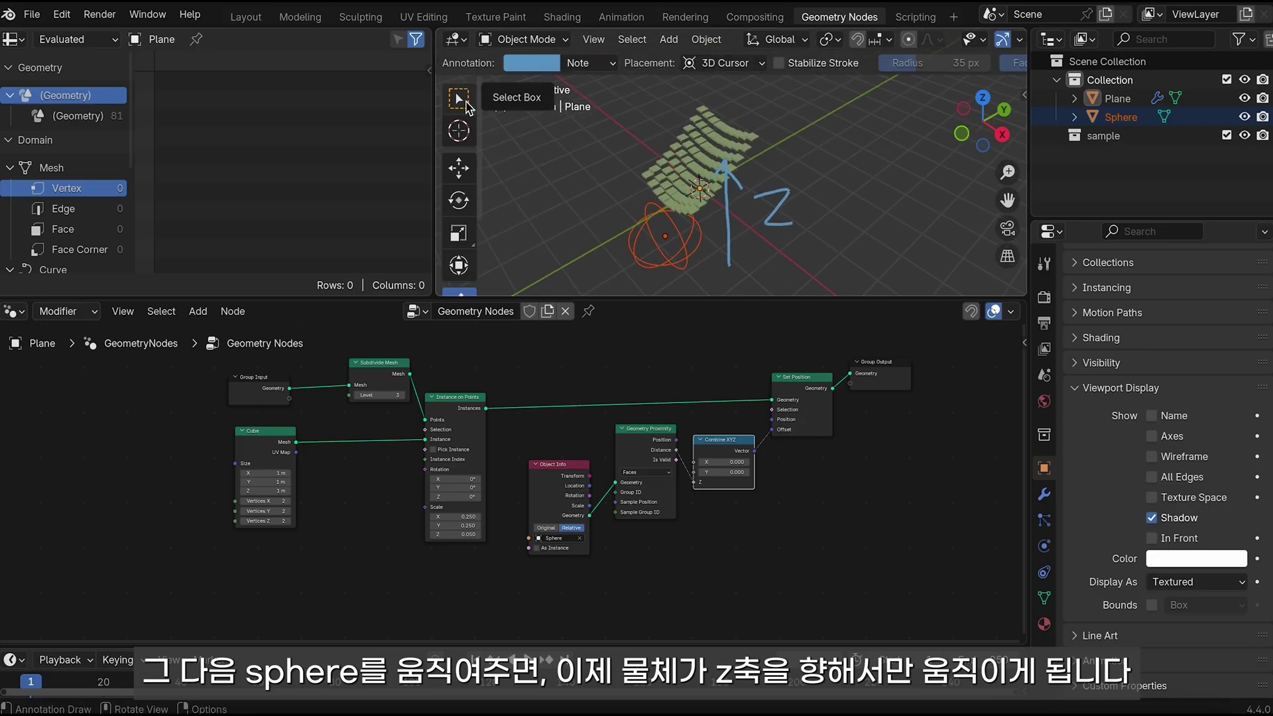
click(459, 98)
key(g)
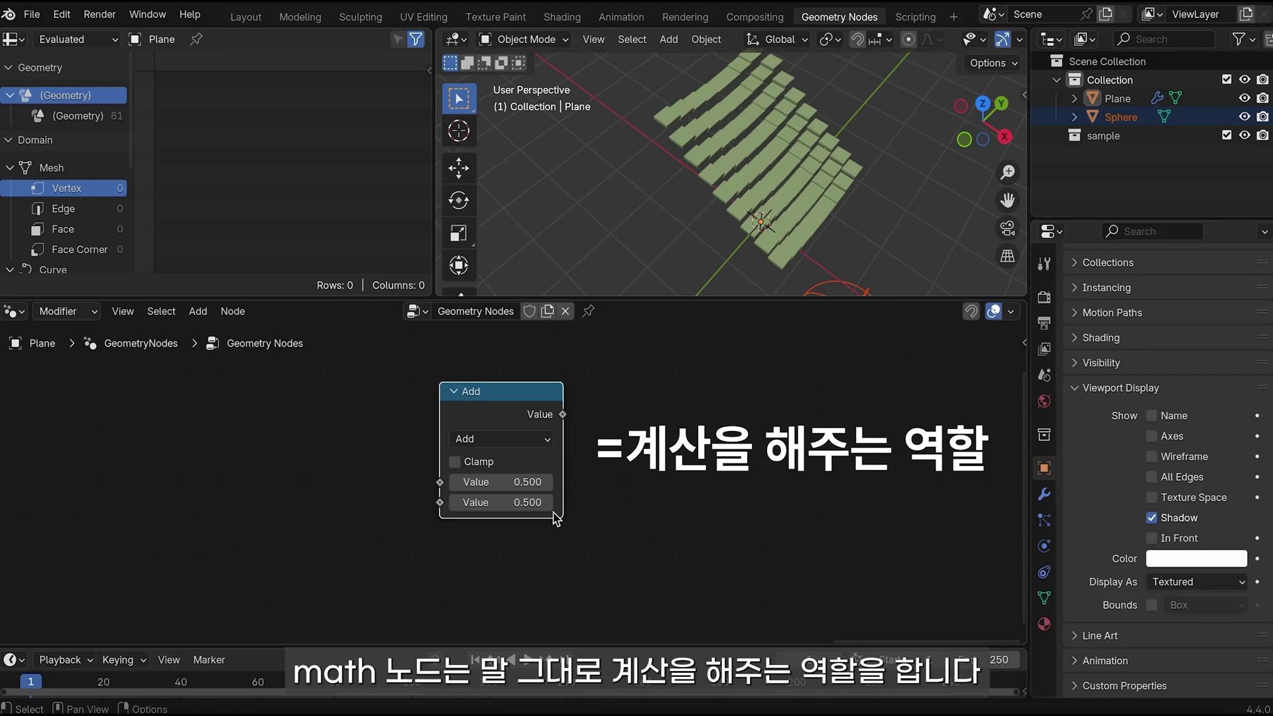
- Open the Math node's operation list to choose Arccosine
click(508, 439)
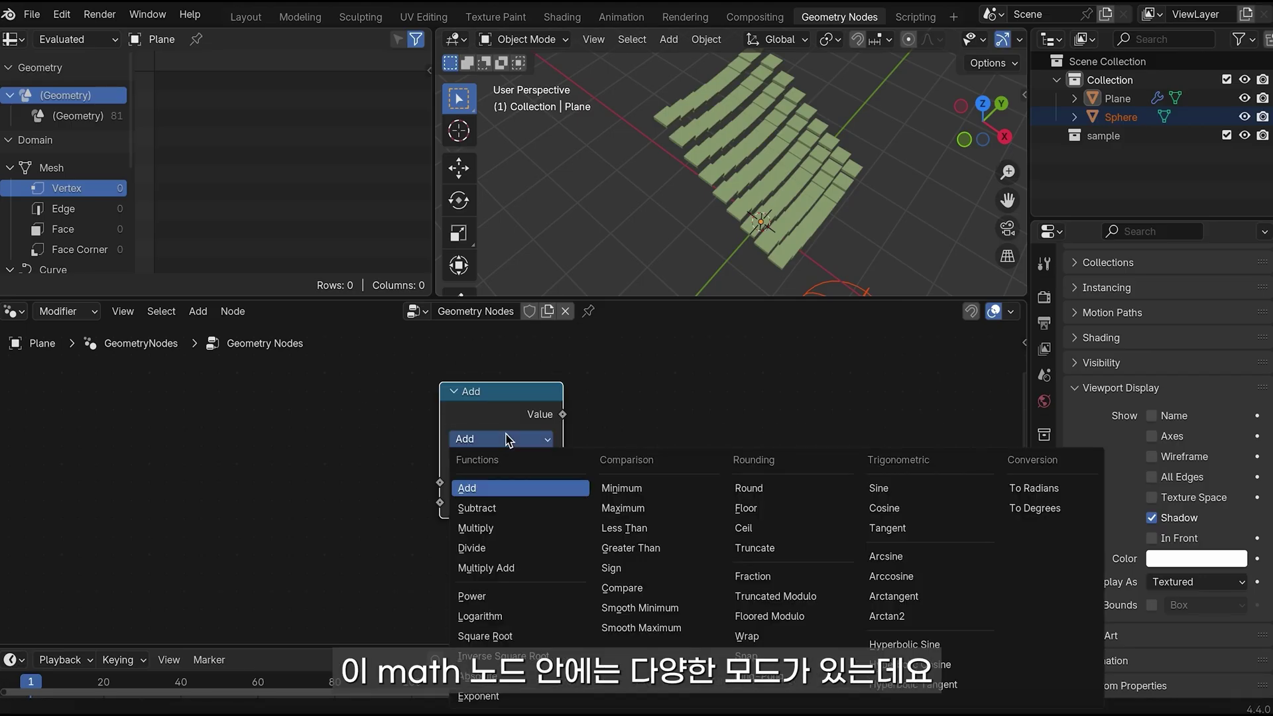
- Set the math operation to Arccosine and scroll through the inverse trigonometric functions article
click(931, 581)
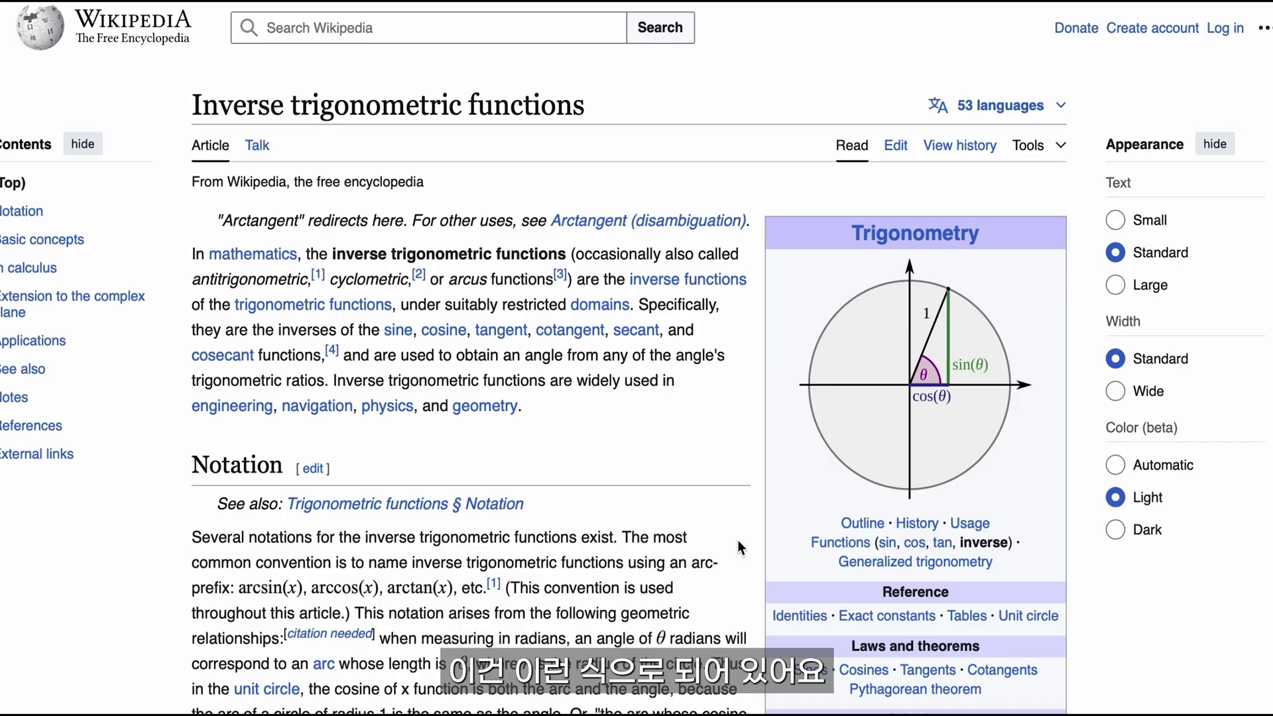
scroll(738, 544, down, 3)
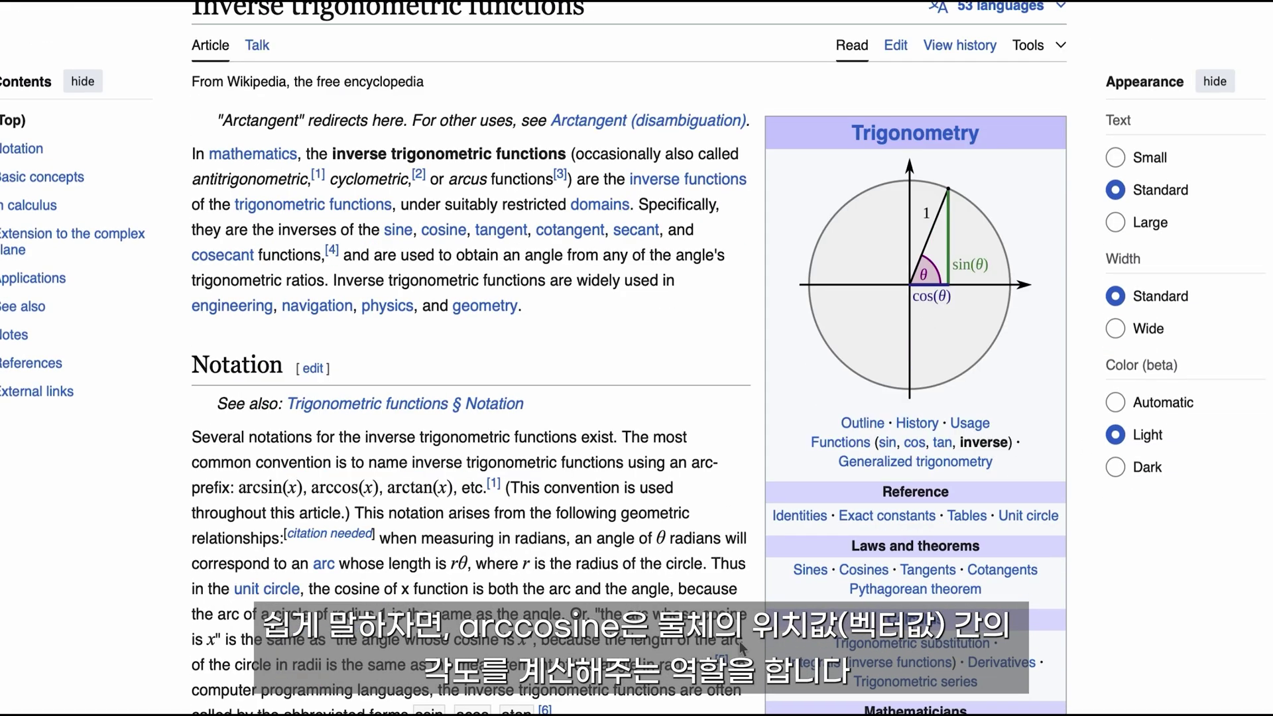
scroll(740, 647, up, 1)
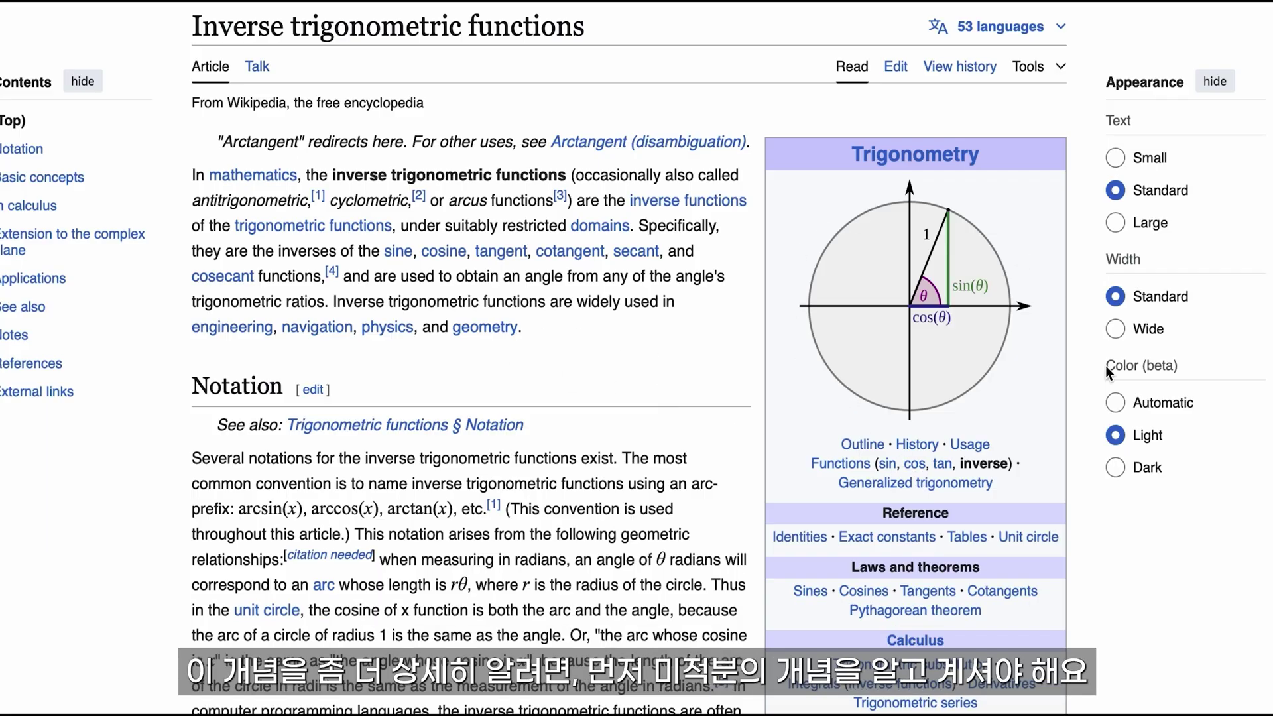
scroll(597, 557, down, 6)
scroll(618, 575, down, 3)
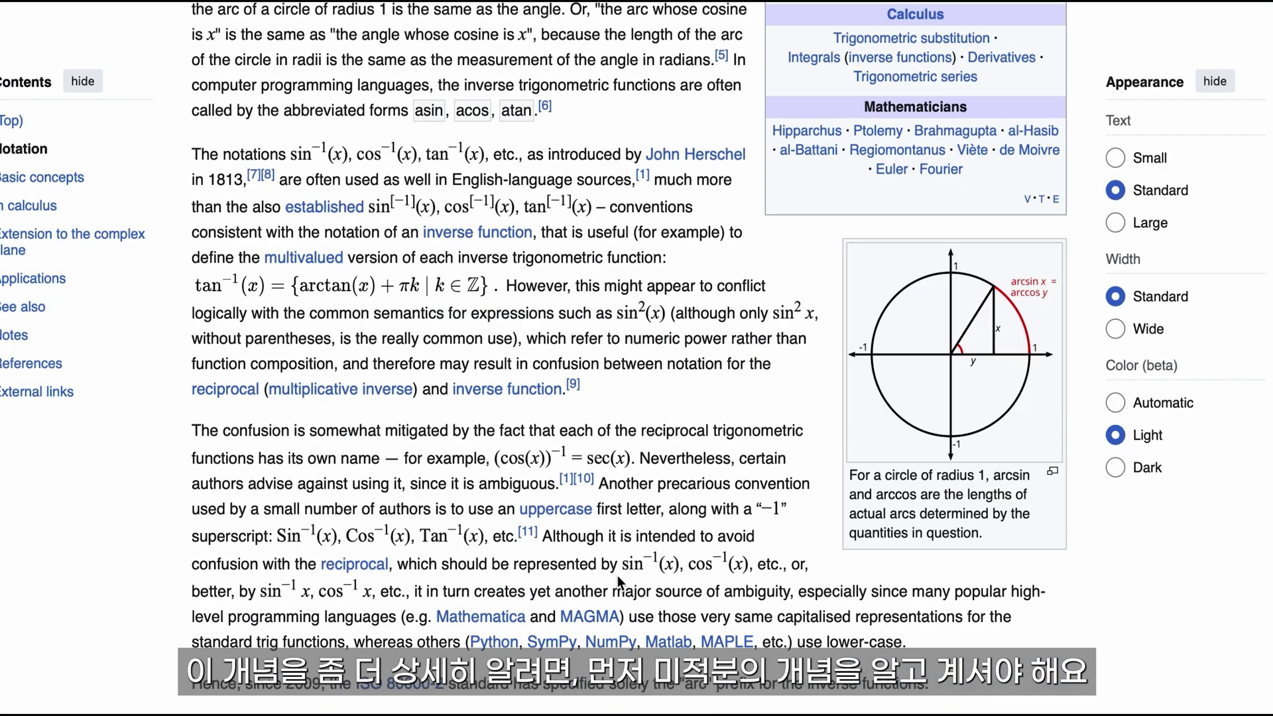
scroll(618, 575, up, 3)
scroll(618, 576, up, 7)
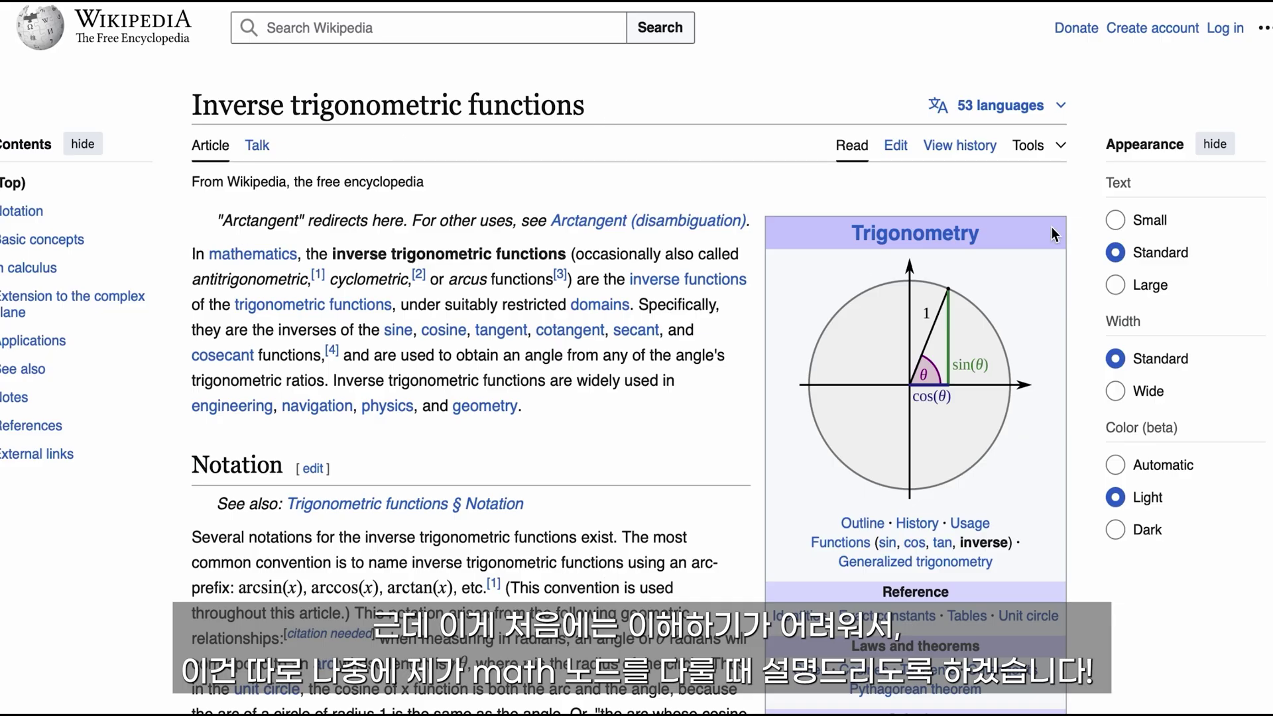
- Switch the article to Korean (한국어) and highlight the 아크코사인 row of the definitions table
click(994, 106)
click(762, 531)
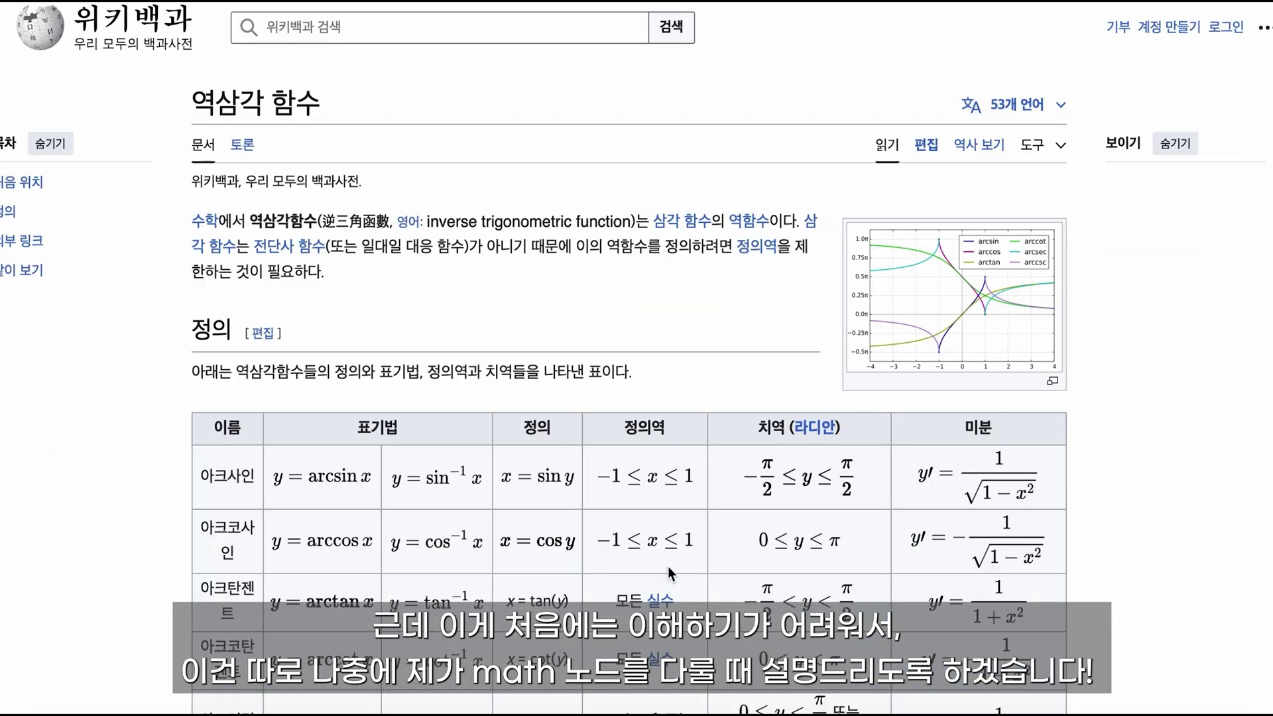
scroll(649, 586, down, 3)
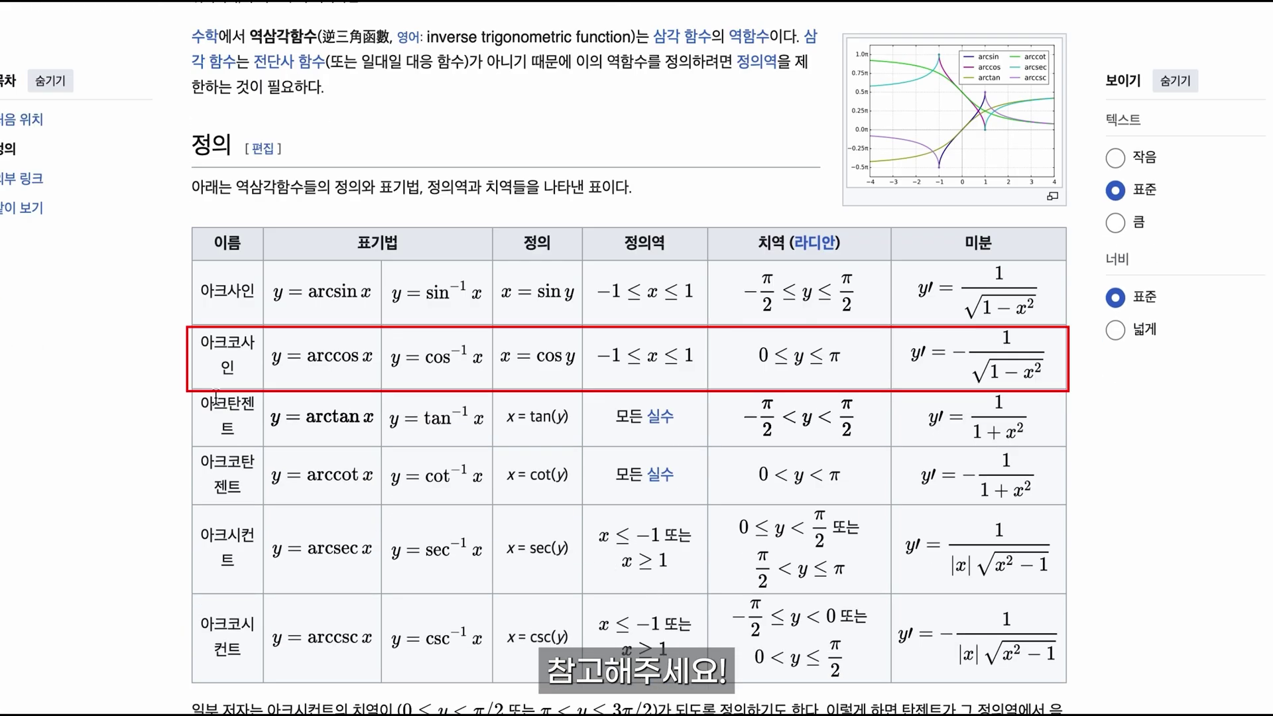
drag(199, 338, 976, 368)
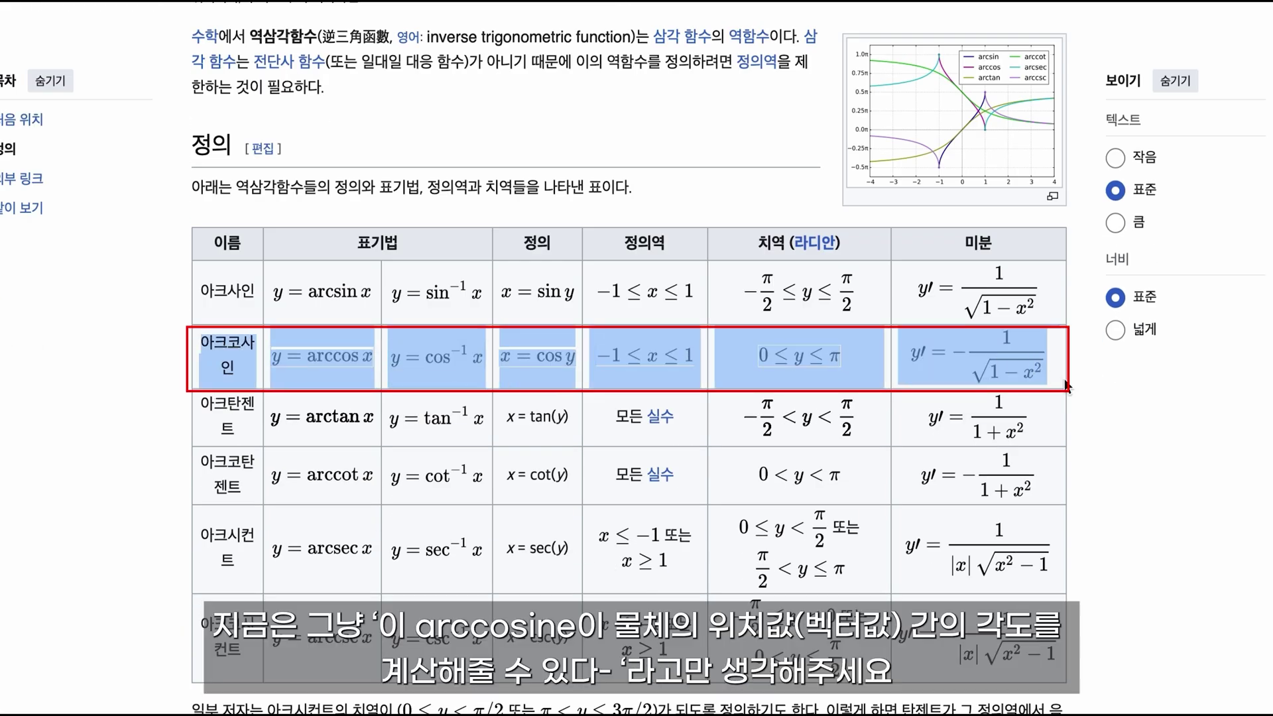
click(1050, 404)
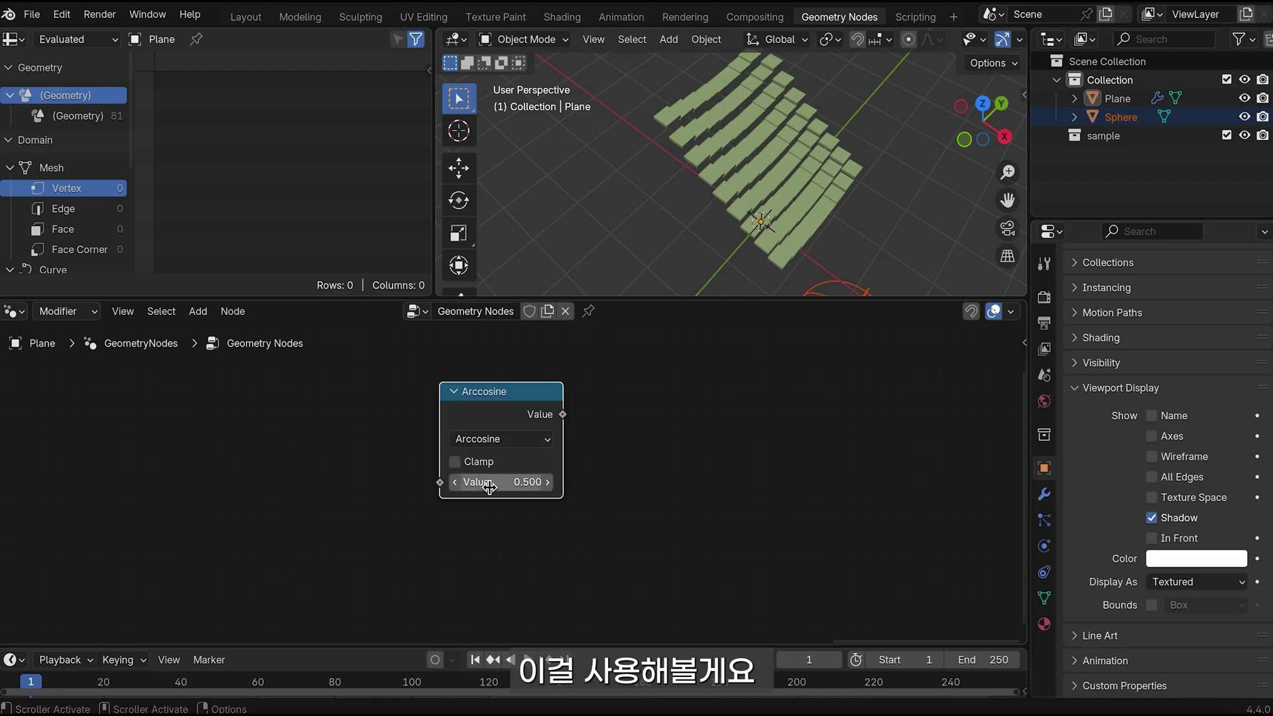
- Insert an Arccosine Math node between Geometry Proximity and Combine XYZ
key(shift+a)
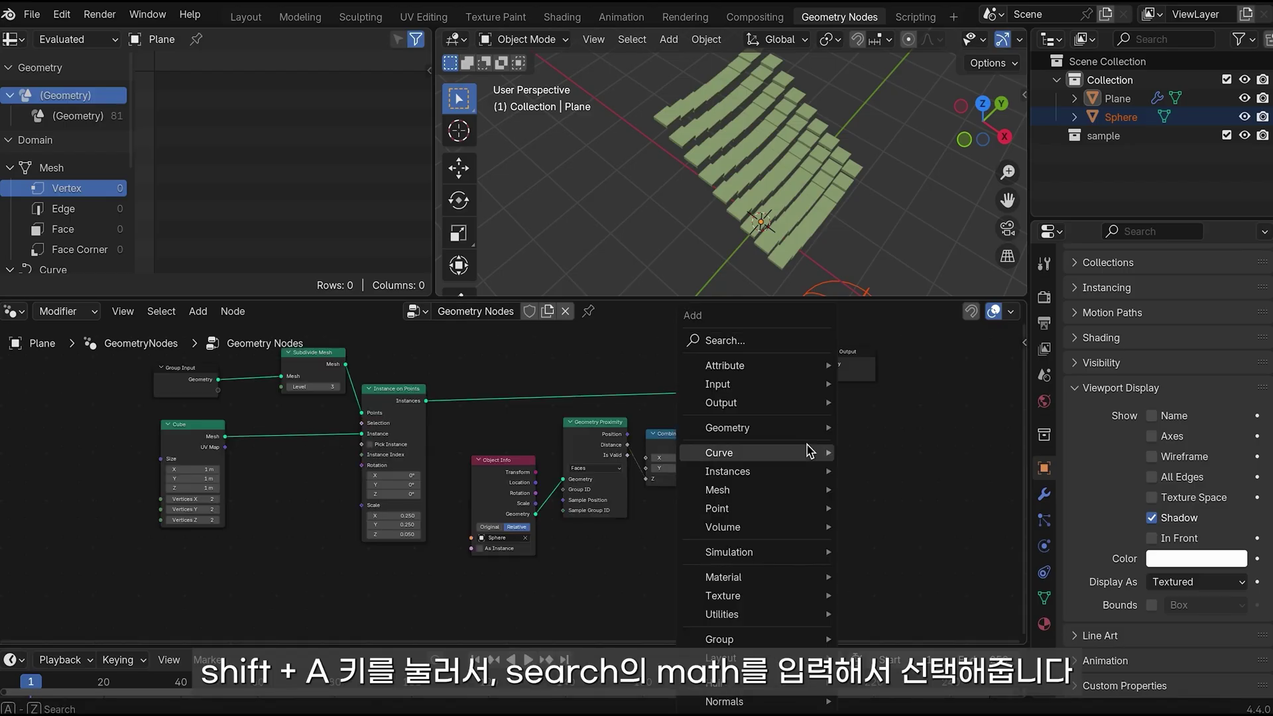
click(753, 340)
text(ma)
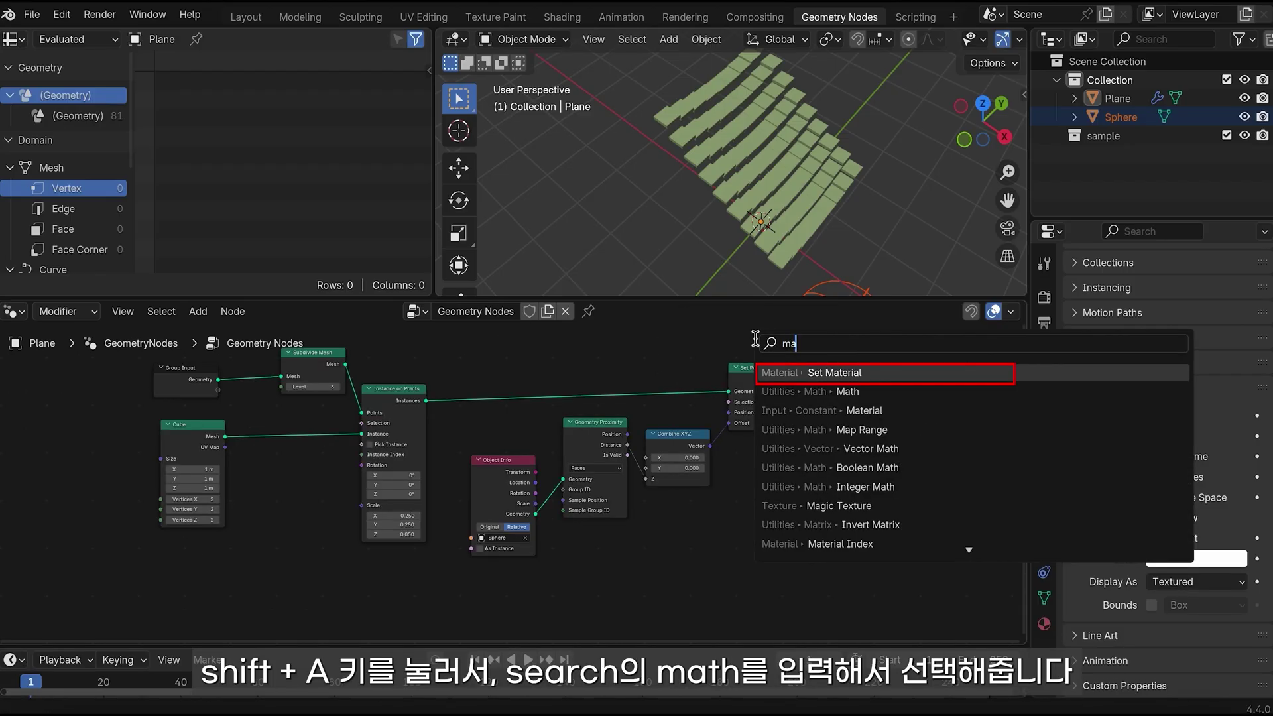
text(th)
key(Return)
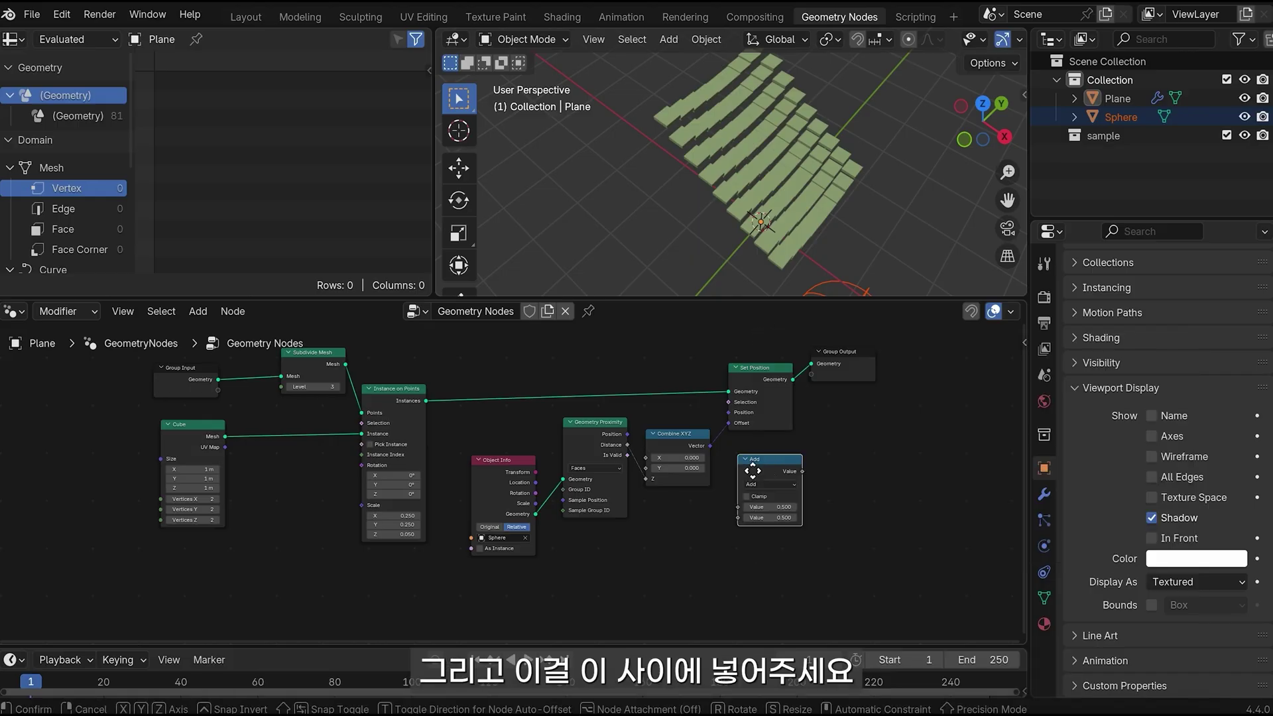
click(664, 454)
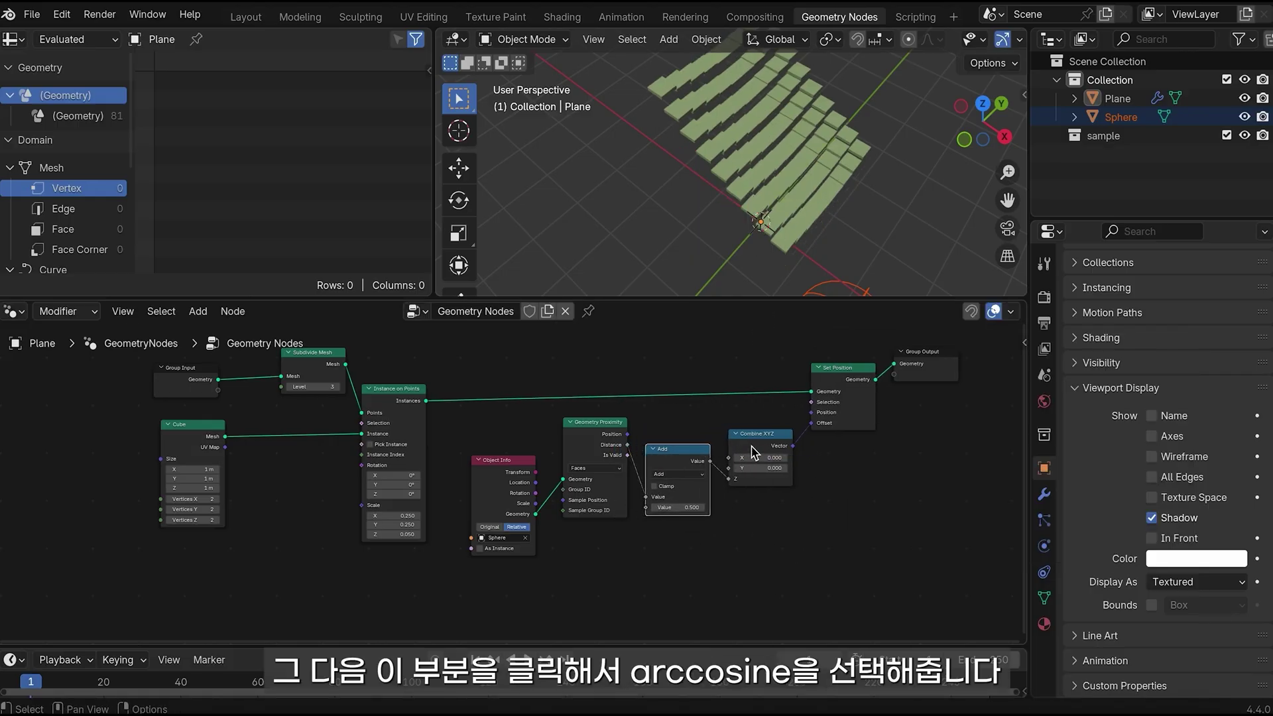
click(682, 475)
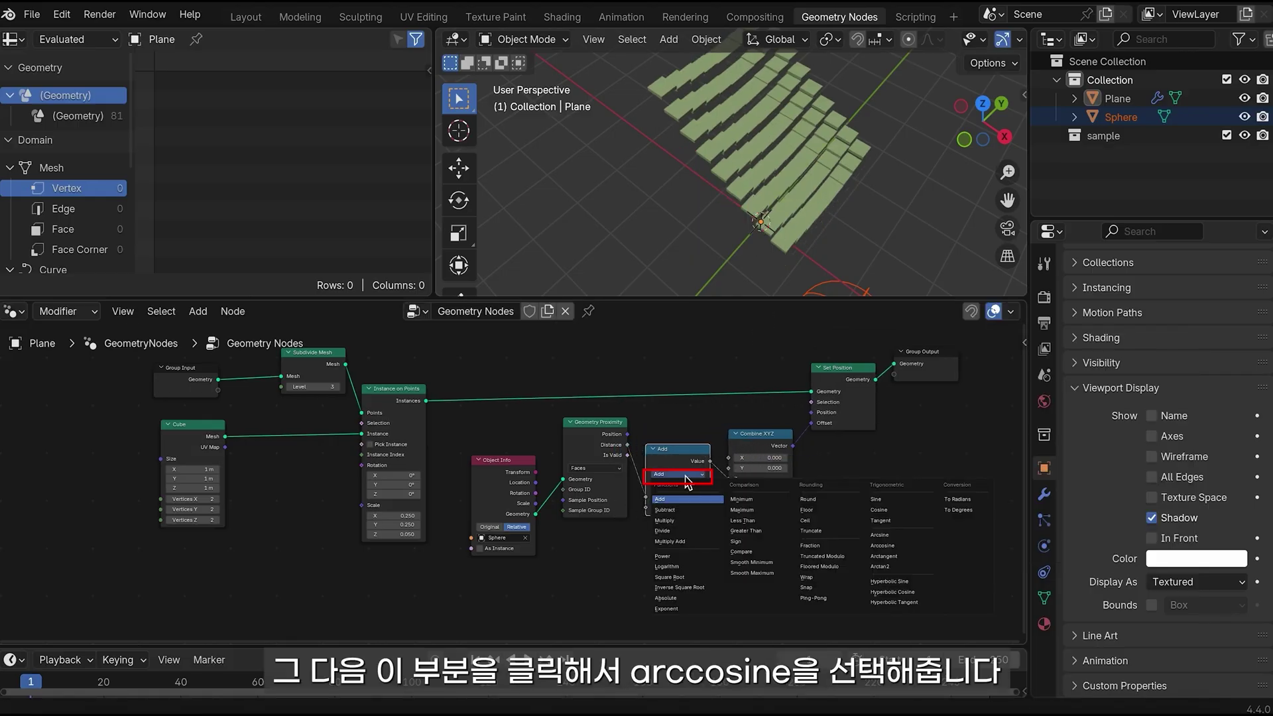
click(903, 545)
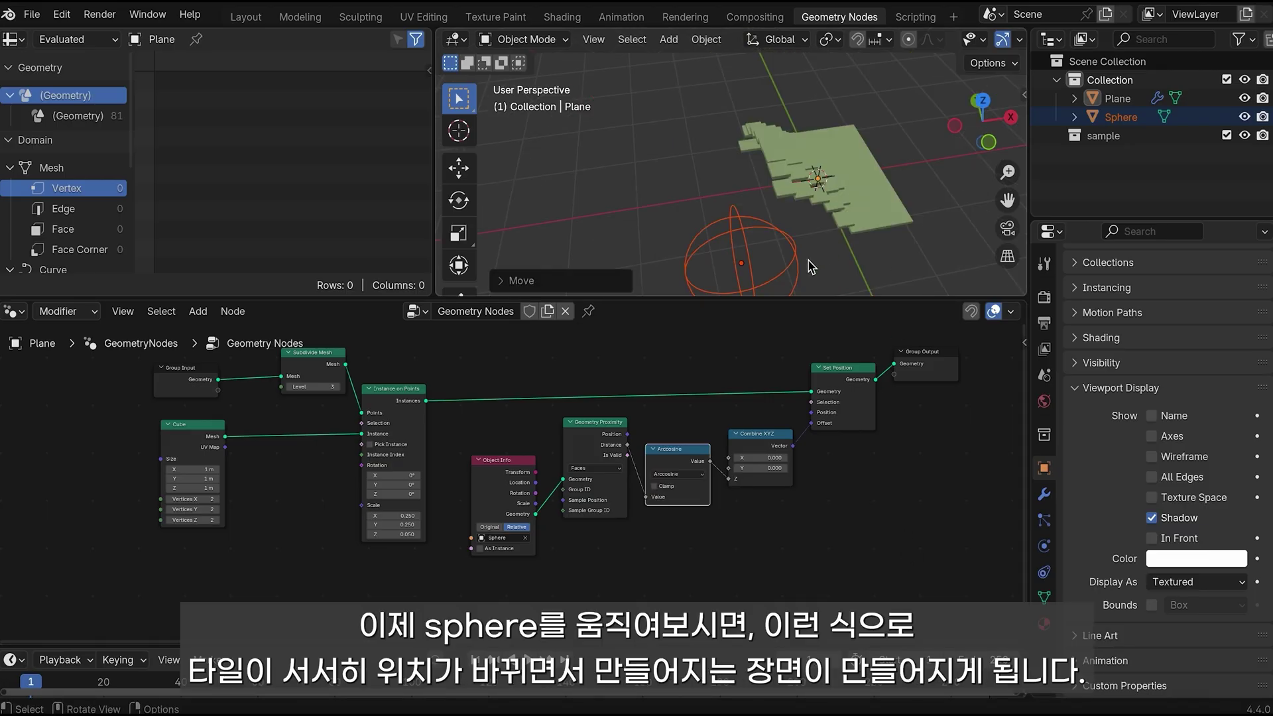
- Scale the sphere up and move it around to test the gradual tile rise
key(s)
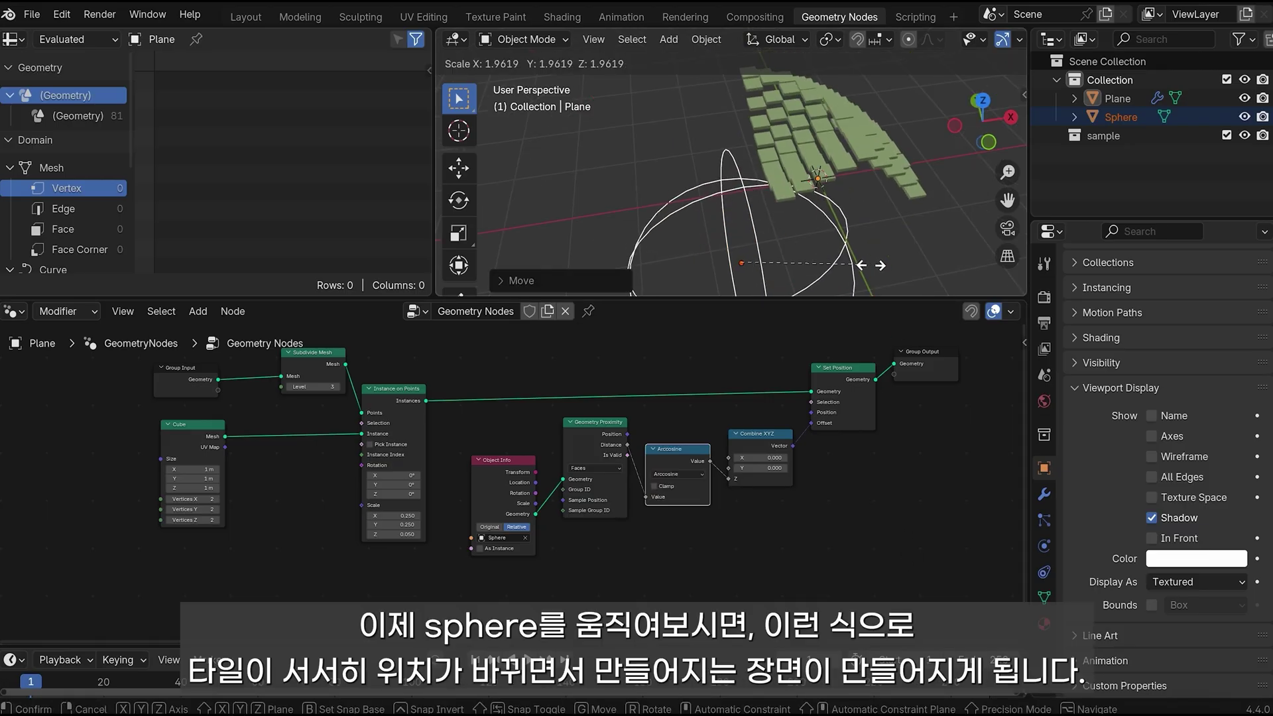
click(848, 268)
key(g)
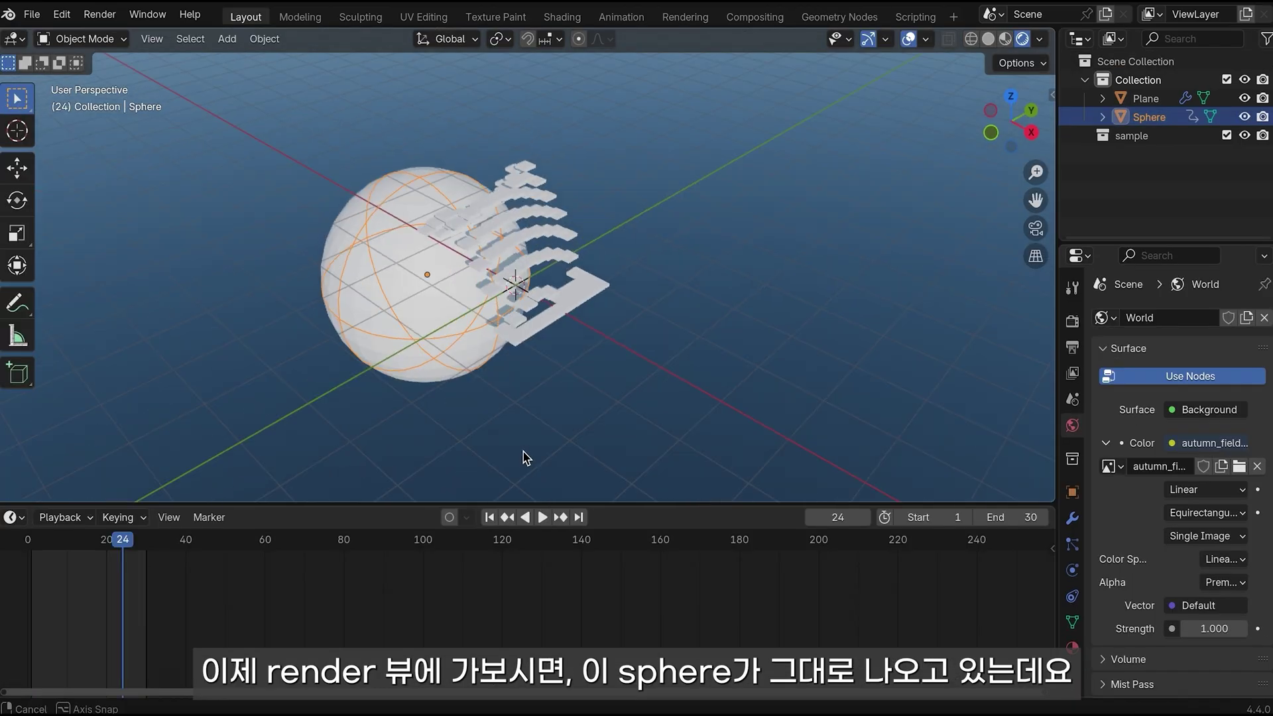
middle_drag(525, 457, 589, 448)
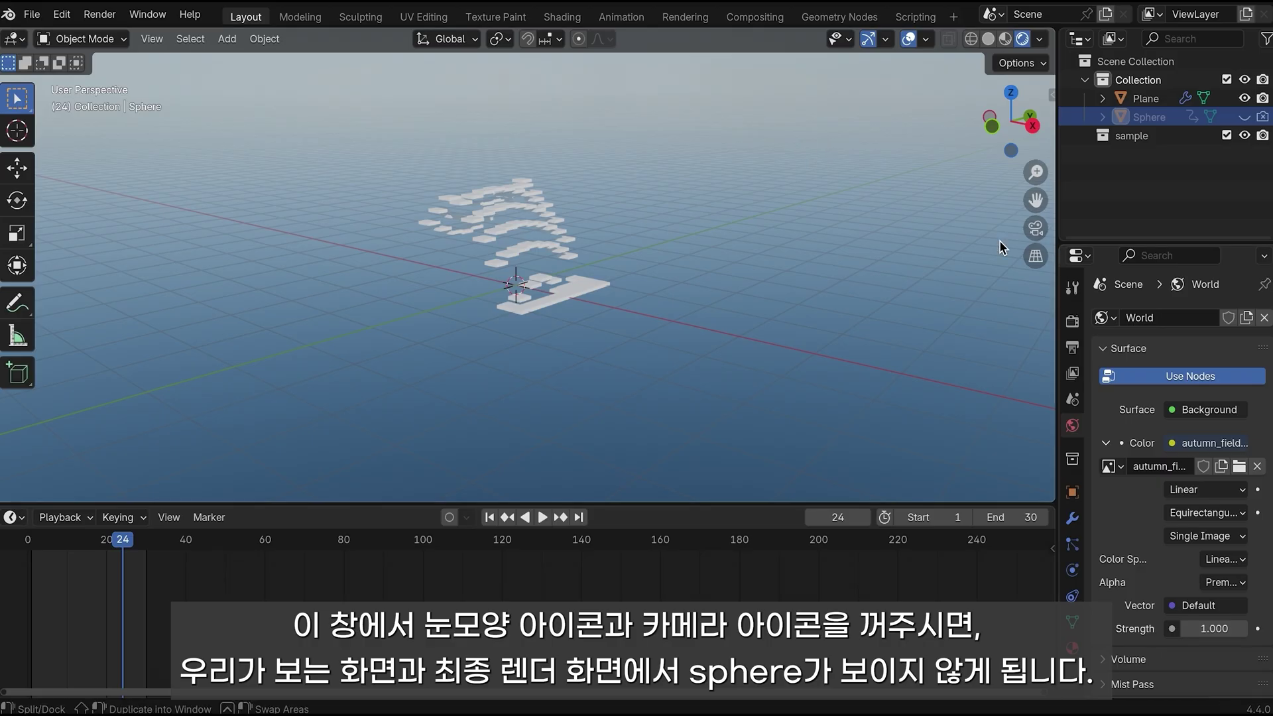
- Re-enable the Sphere in viewport and render, and switch to Solid shading
scroll(698, 312, up, 4)
mouse_move(698, 313)
middle_down()
mouse_move(649, 387)
mouse_move(441, 306)
middle_up()
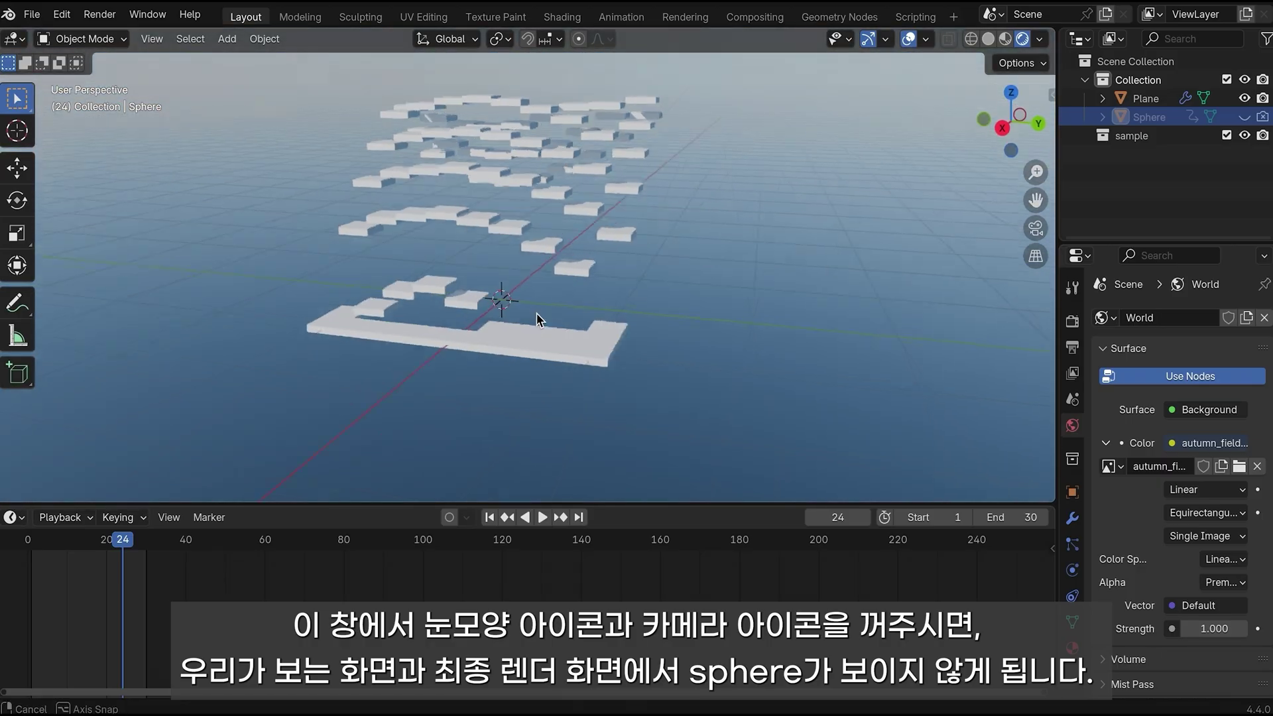
click(1244, 116)
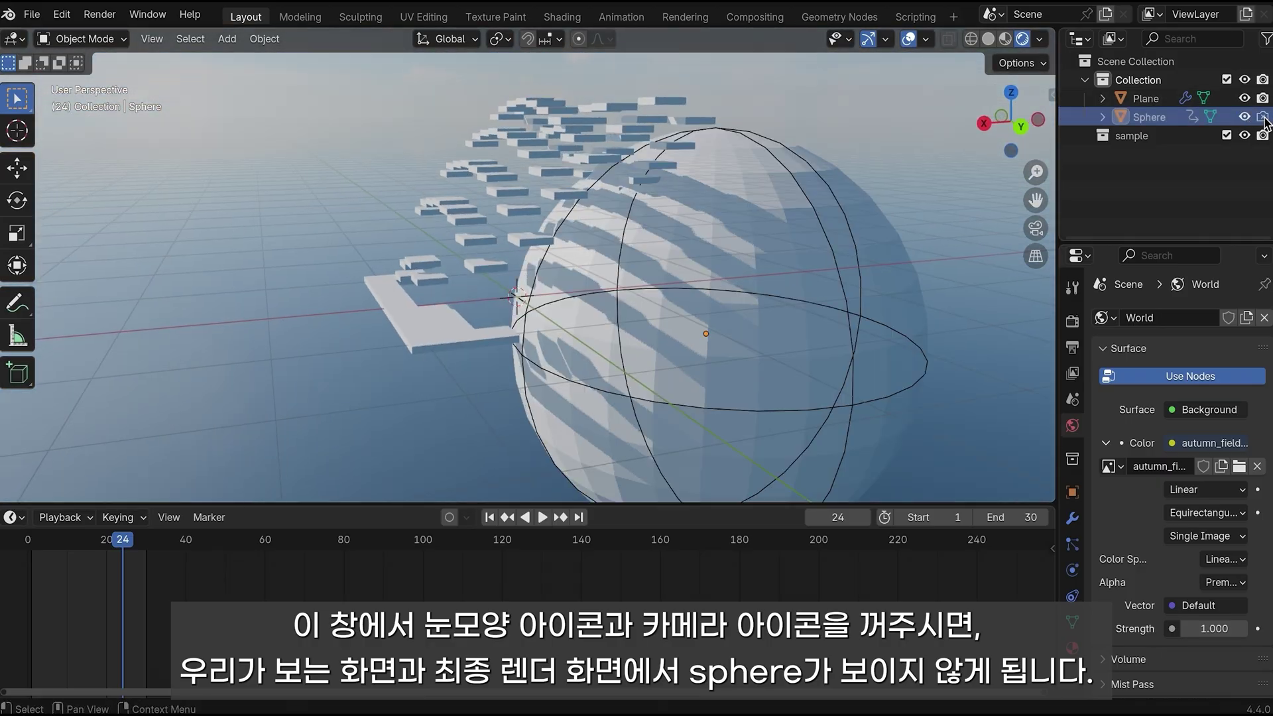
key(z)
click(946, 337)
- Select the sphere and move it beside the tile grid so nearby tiles lift
middle_drag(738, 392, 745, 364)
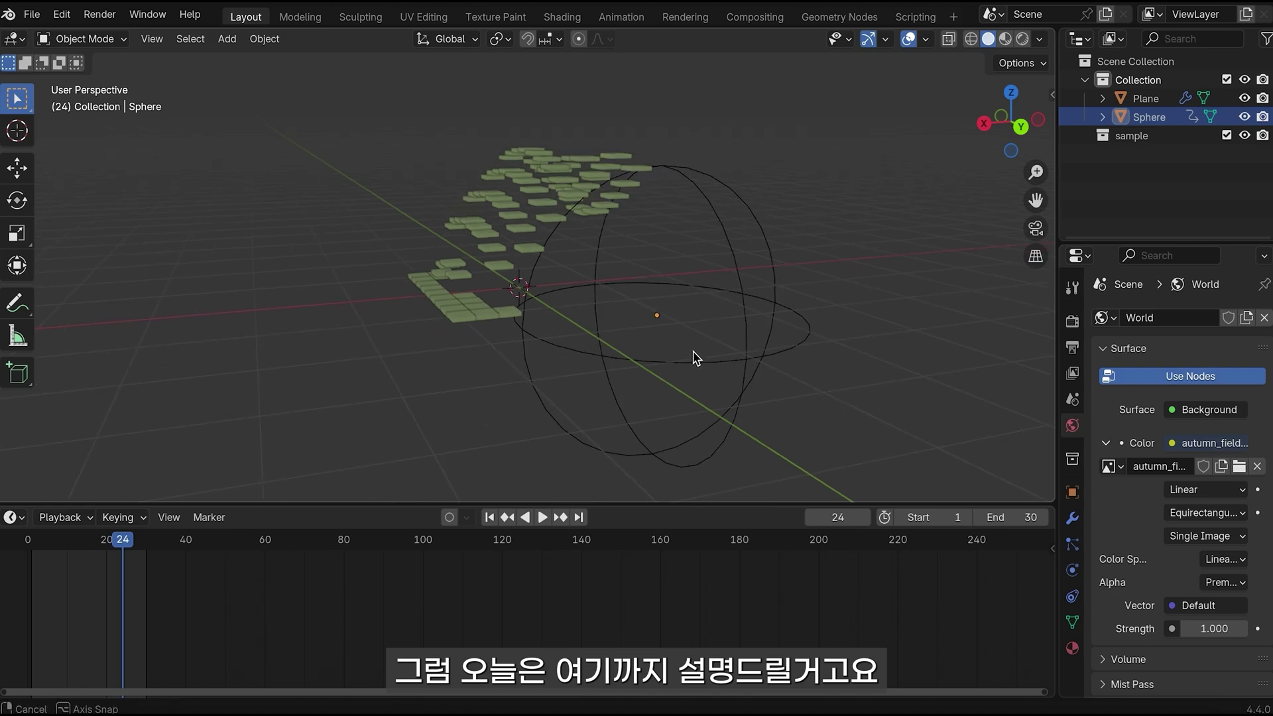
click(745, 364)
key(g)
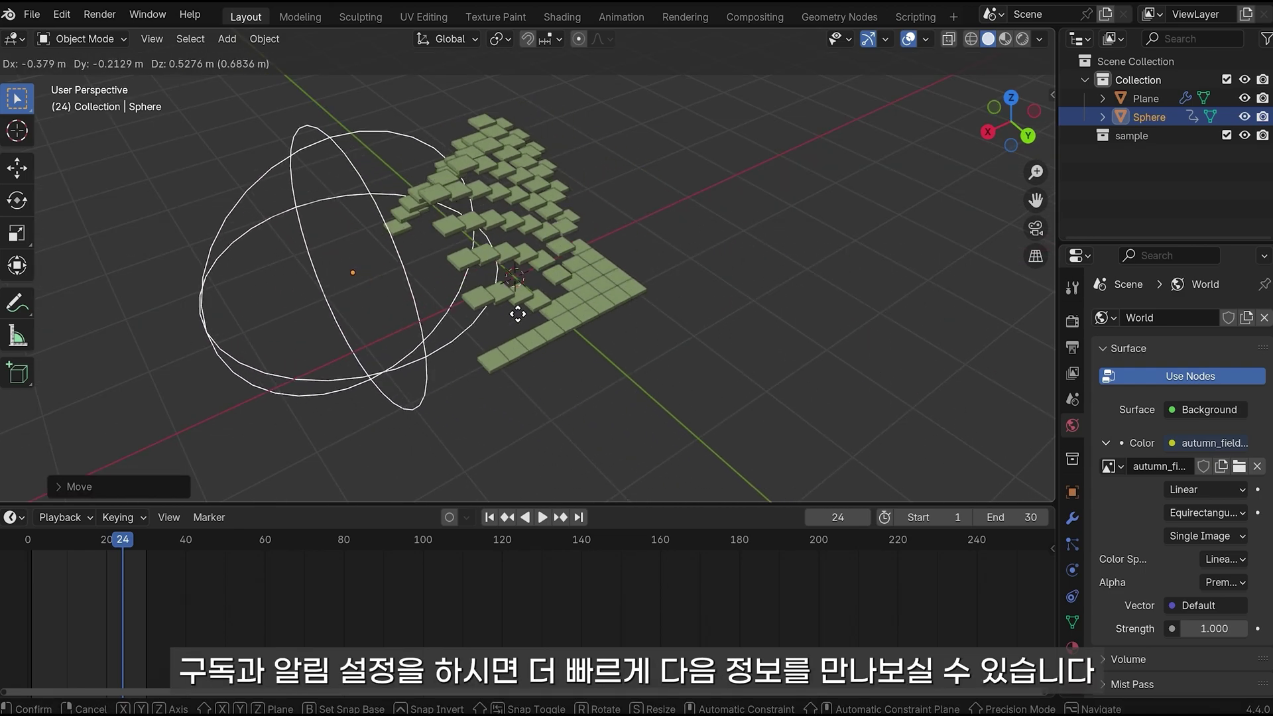
click(919, 396)
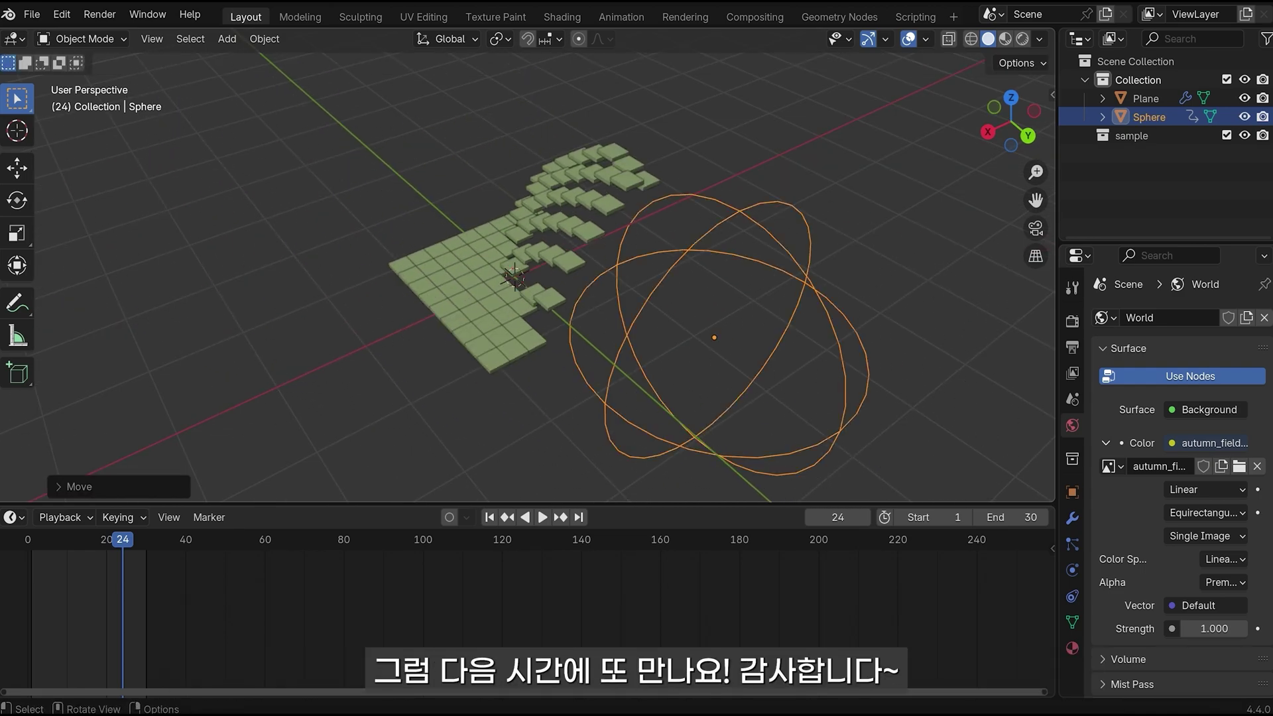